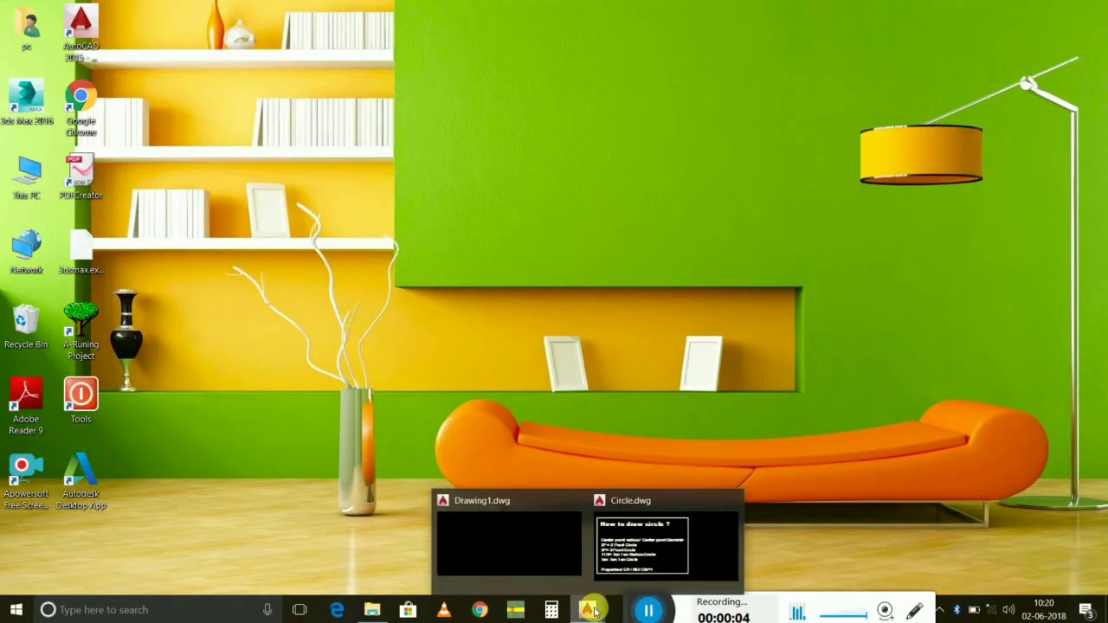
Bring the Circle.dwg window to the front in AutoCAD from the taskbar
{"action": "left_click", "coordinate": [698, 487]}
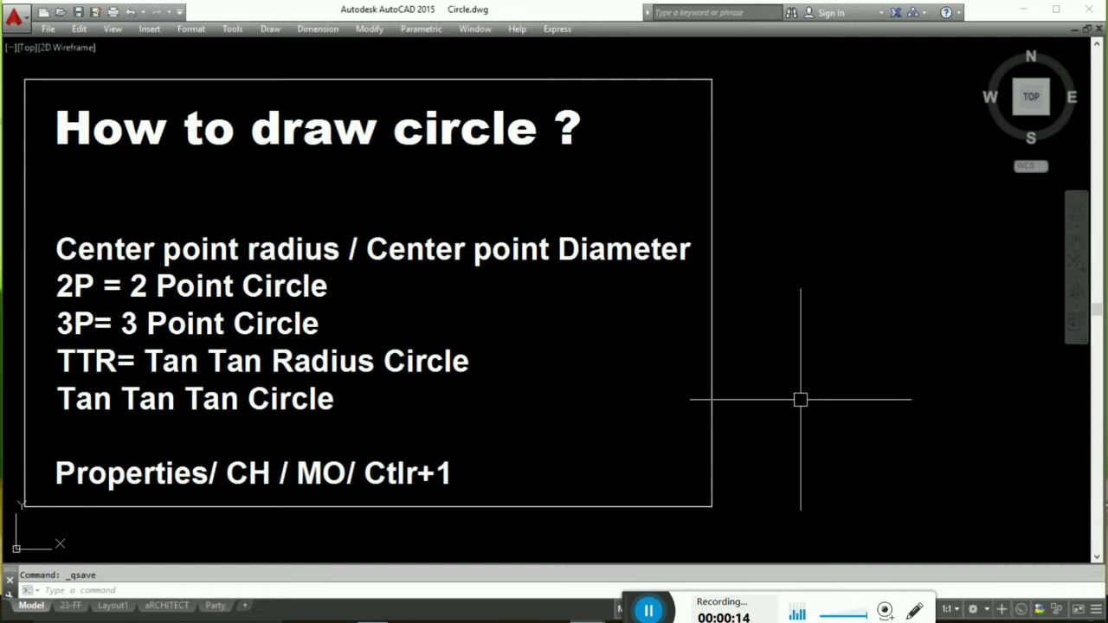
{"action": "left_click", "coordinate": [446, 353]}
{"action": "key", "text": "Escape"}
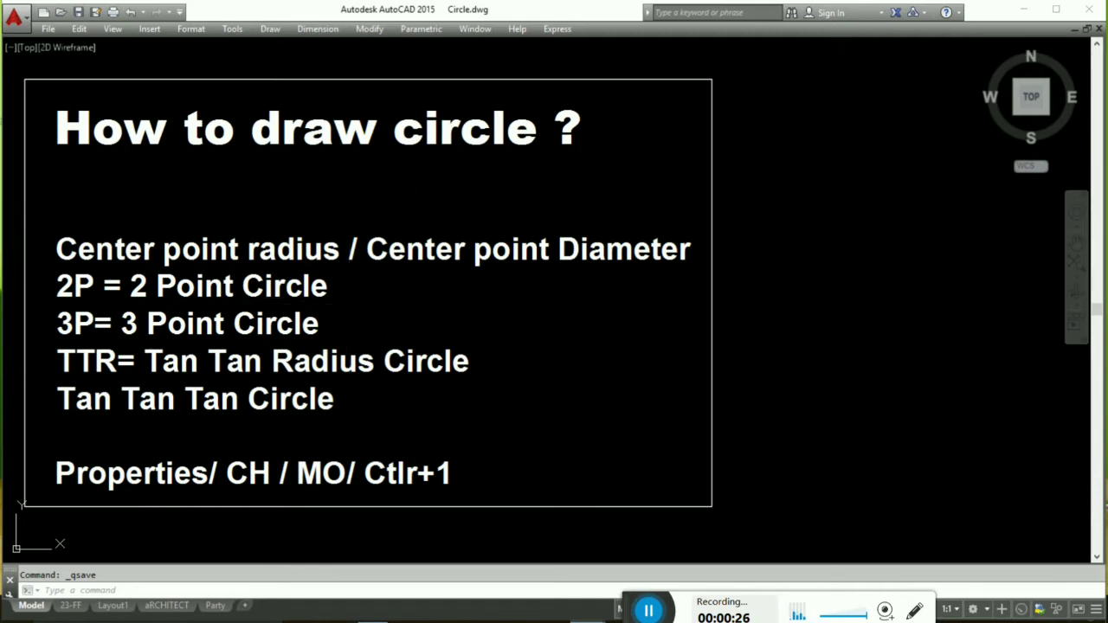
{"action": "key", "text": "ctrl+a"}
{"action": "key", "text": "Escape"}
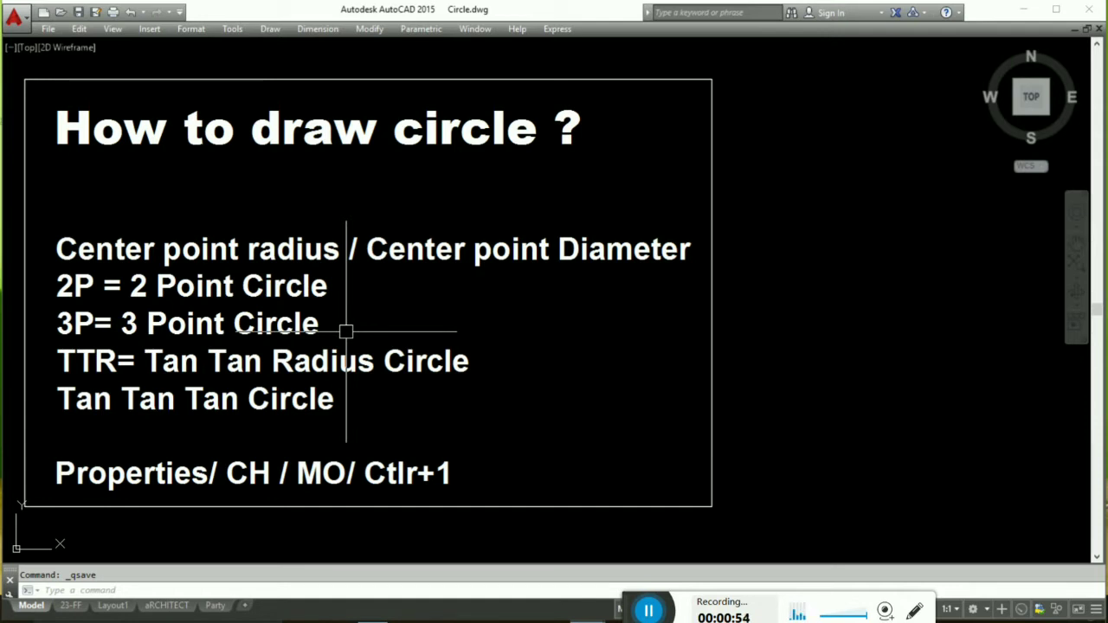
{"action": "double_click", "coordinate": [346, 332]}
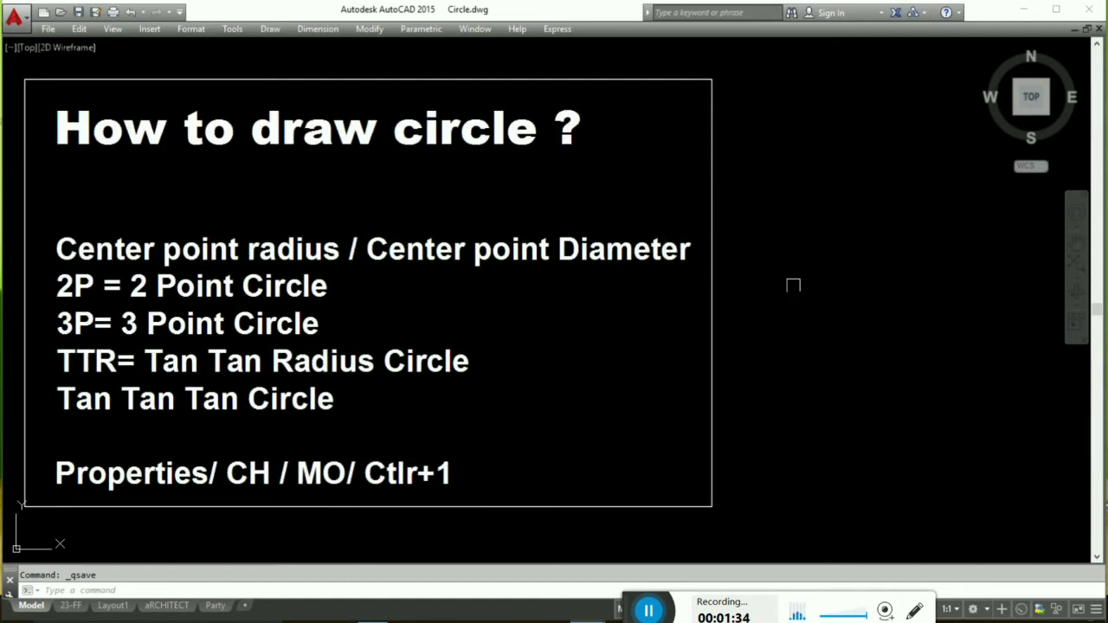
Draw a circle of radius 30 with its centre just right of the notes frame
{"action": "middle_click_drag", "start_coordinate": [794, 285], "coordinate": [744, 292]}
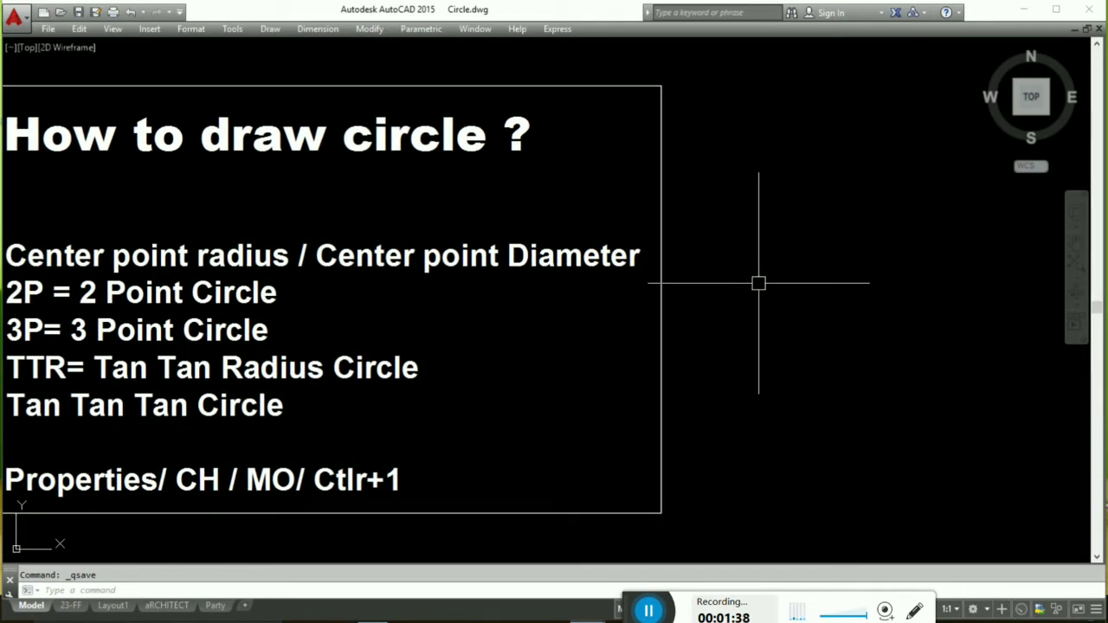
{"action": "type", "text": "c"}
{"action": "key", "text": "Return"}
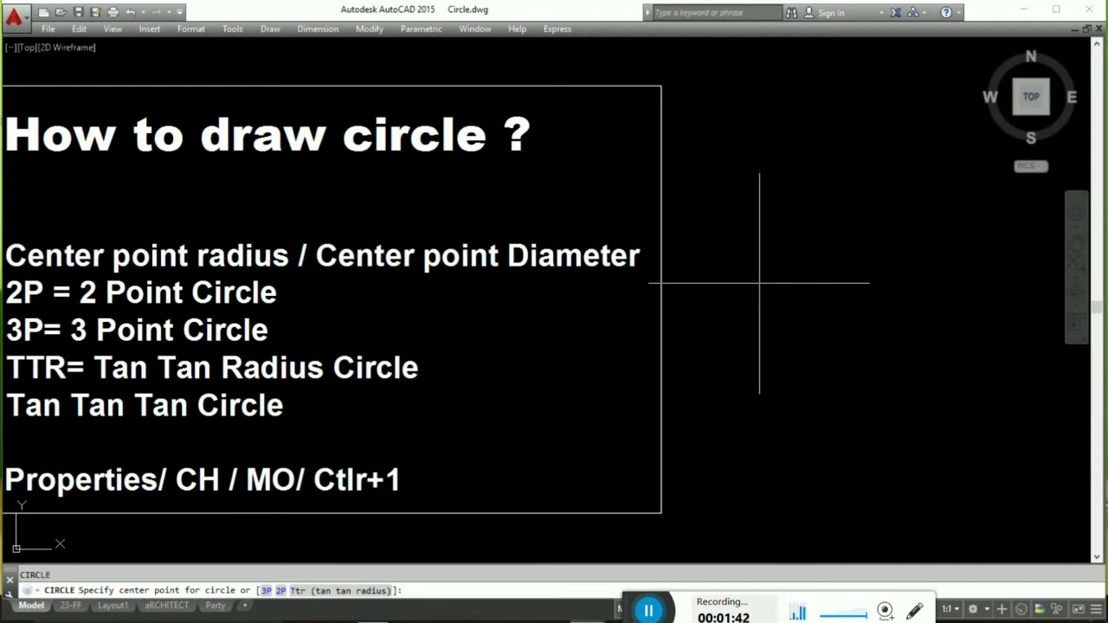
{"action": "left_click", "coordinate": [797, 259]}
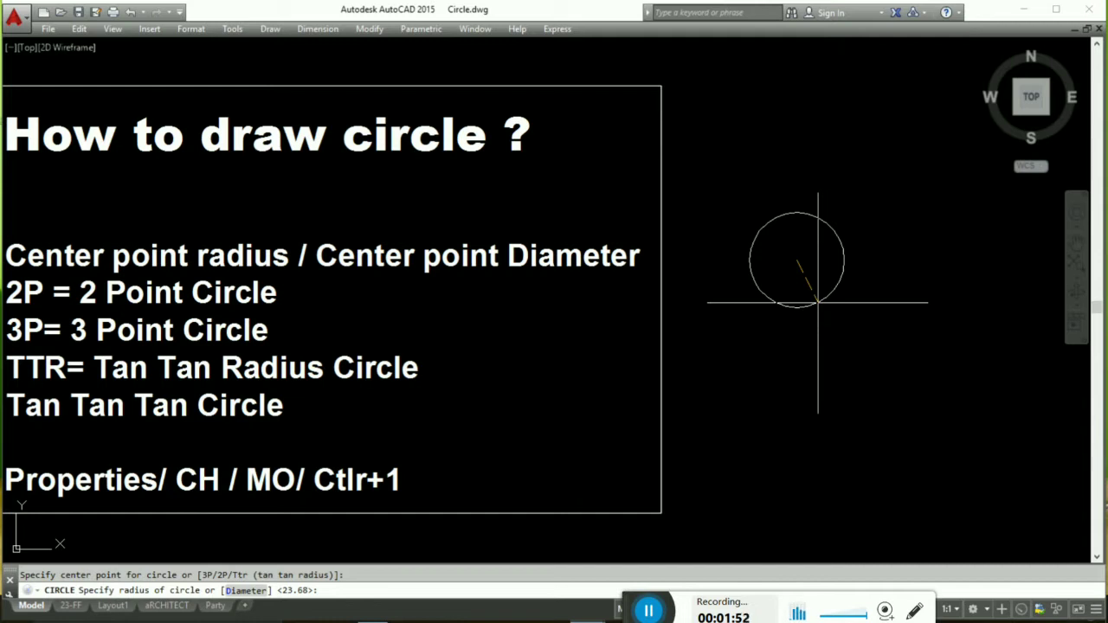
{"action": "type", "text": "30"}
{"action": "key", "text": "Return"}
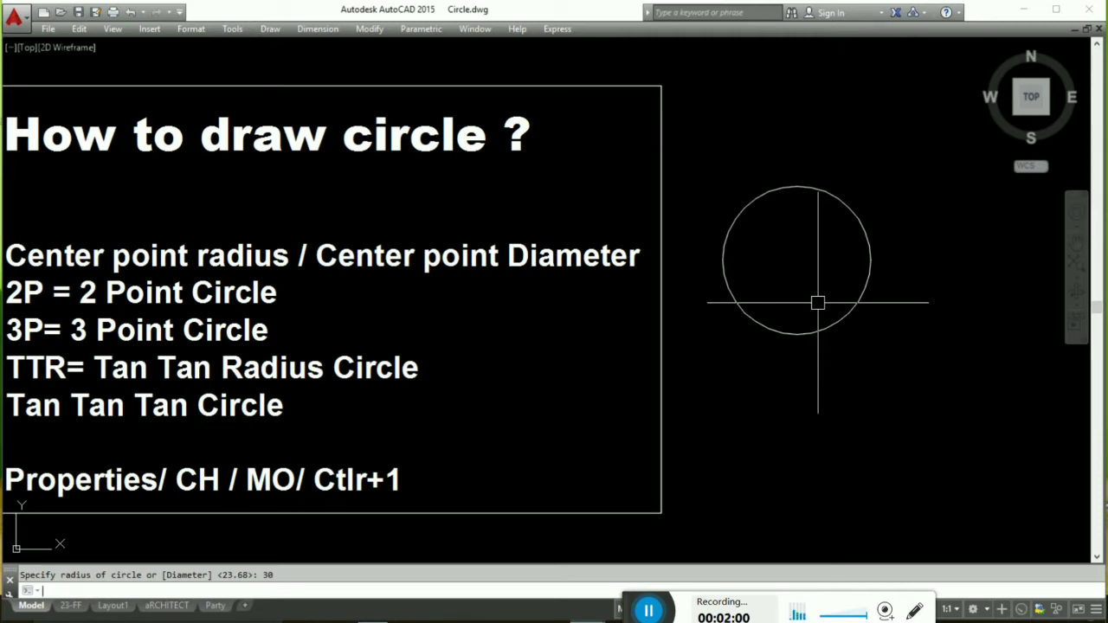
{"action": "key", "text": "Return"}
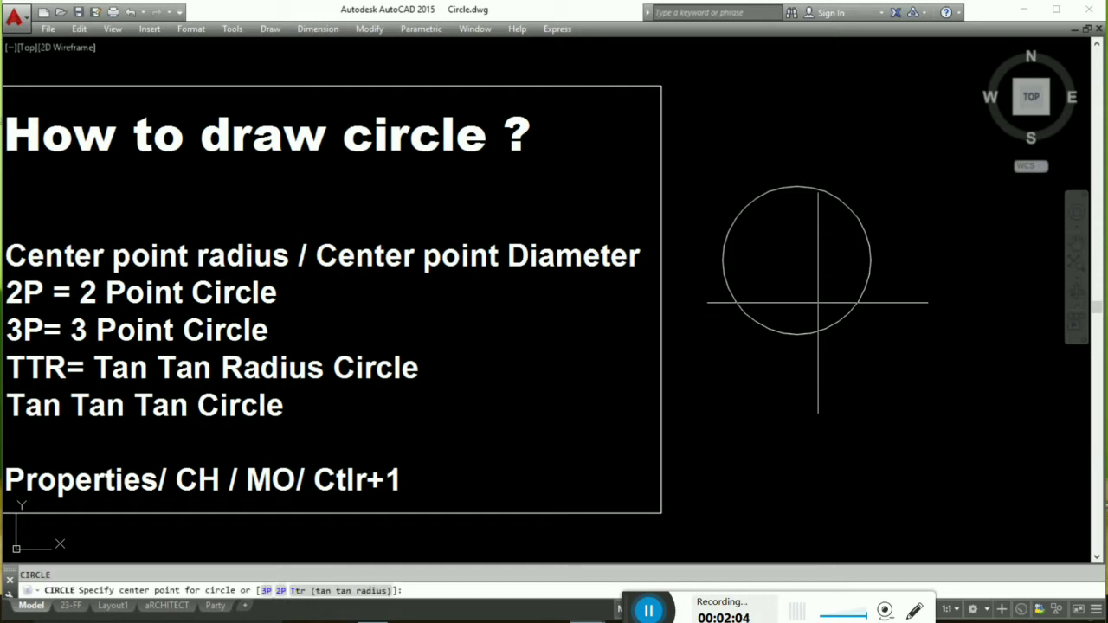
Draw a second circle of diameter 50 to the right of the first circle
{"action": "left_click", "coordinate": [937, 300]}
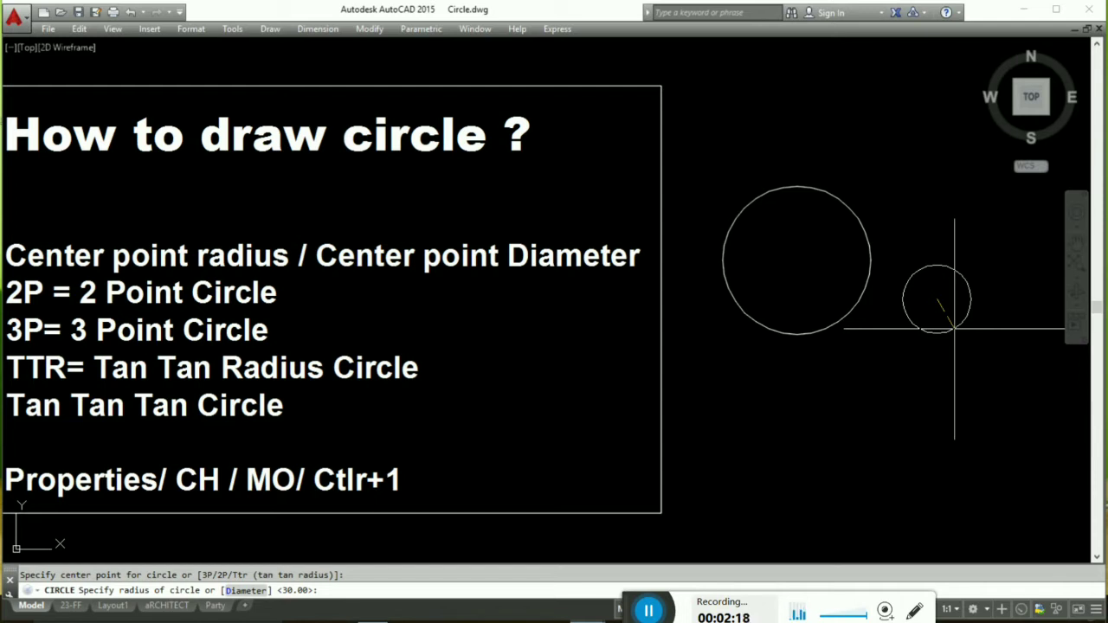
{"action": "type", "text": " d"}
{"action": "key", "text": "Return"}
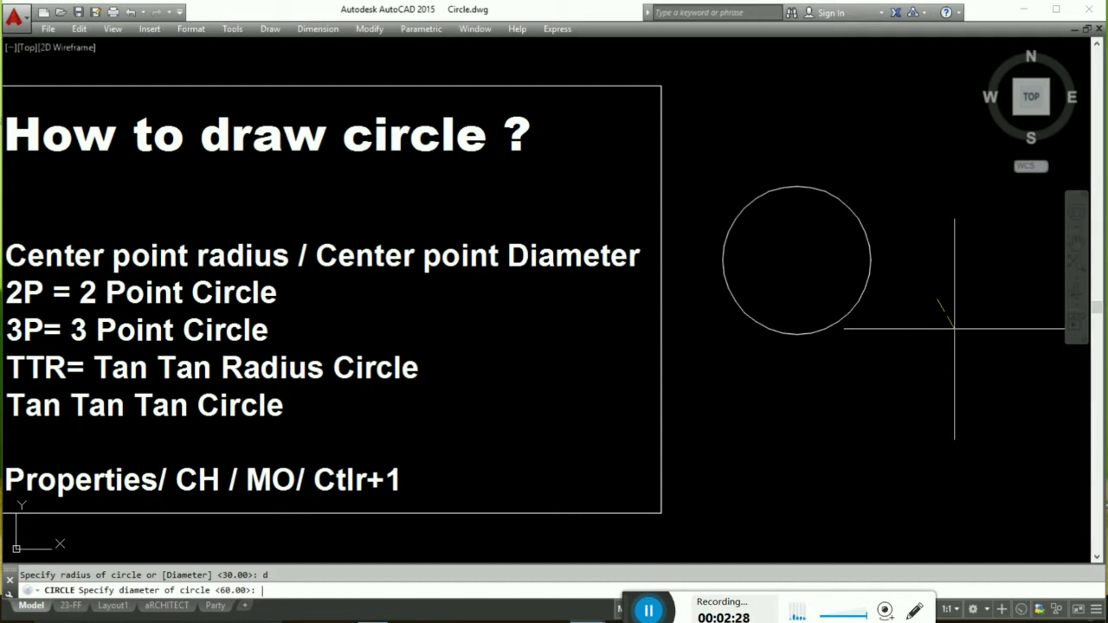
{"action": "type", "text": "50"}
{"action": "key", "text": "Return"}
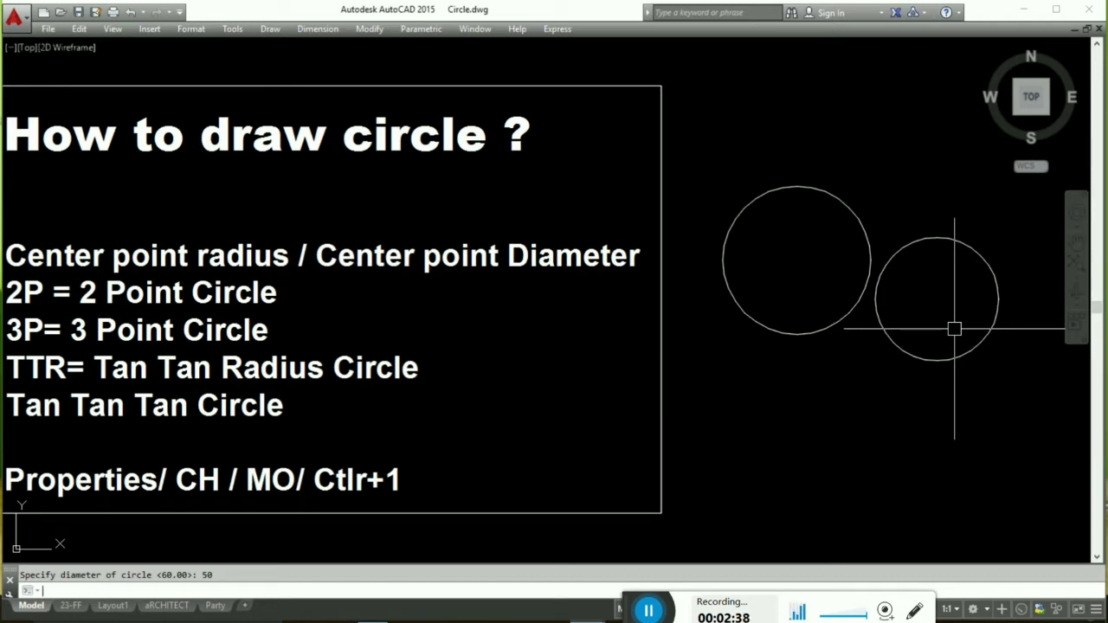
{"action": "type", "text": "c"}
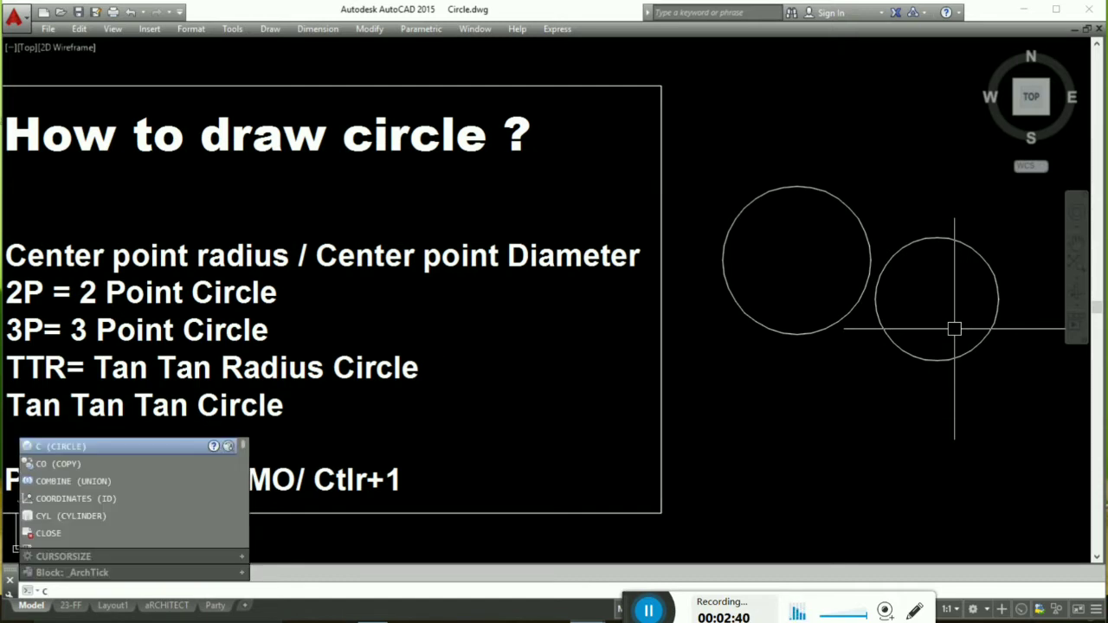
{"action": "key", "text": "Return"}
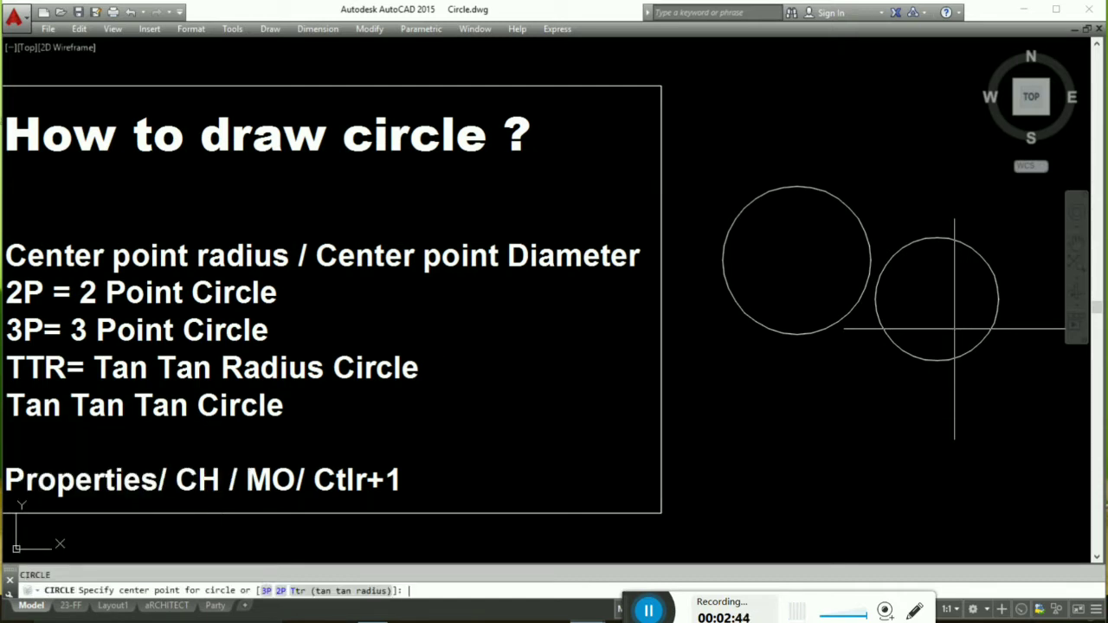
Draw a two-point circle below the first circle by picking both ends of its diameter
{"action": "type", "text": "2p"}
{"action": "key", "text": "Return"}
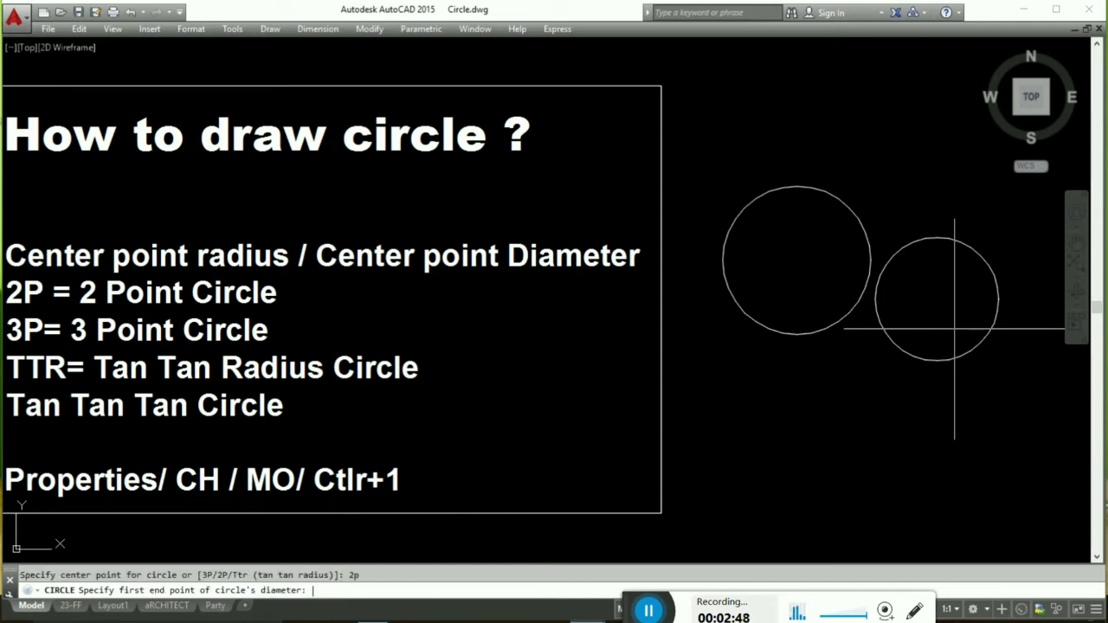
{"action": "left_click", "coordinate": [742, 405]}
{"action": "left_click", "coordinate": [807, 496]}
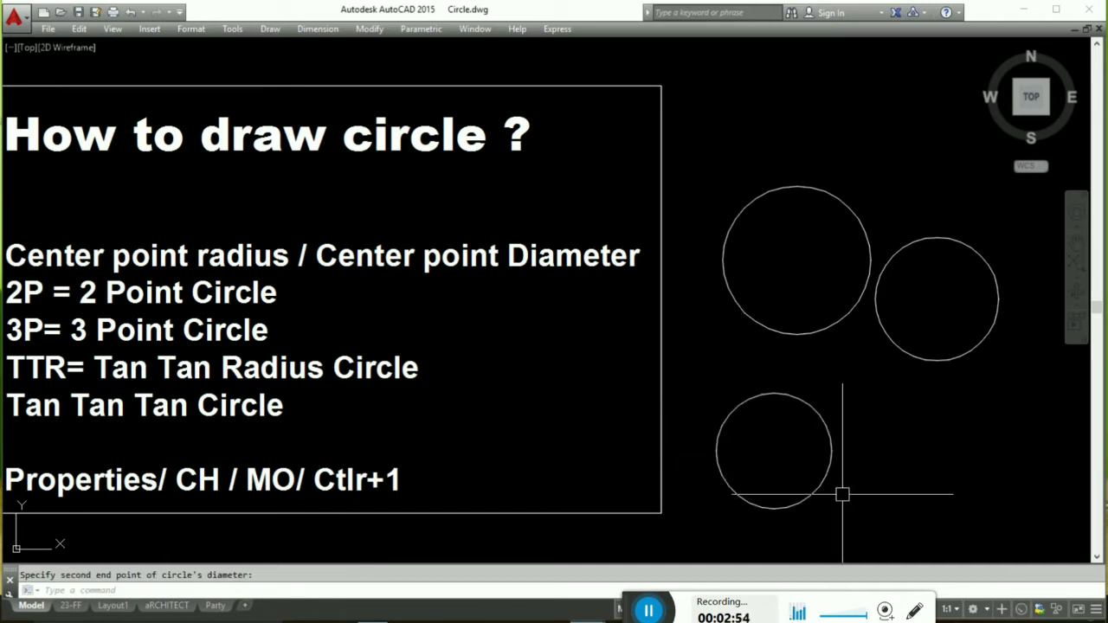
Draw a large three-point circle enclosing the first circle
{"action": "type", "text": "c"}
{"action": "key", "text": "Return"}
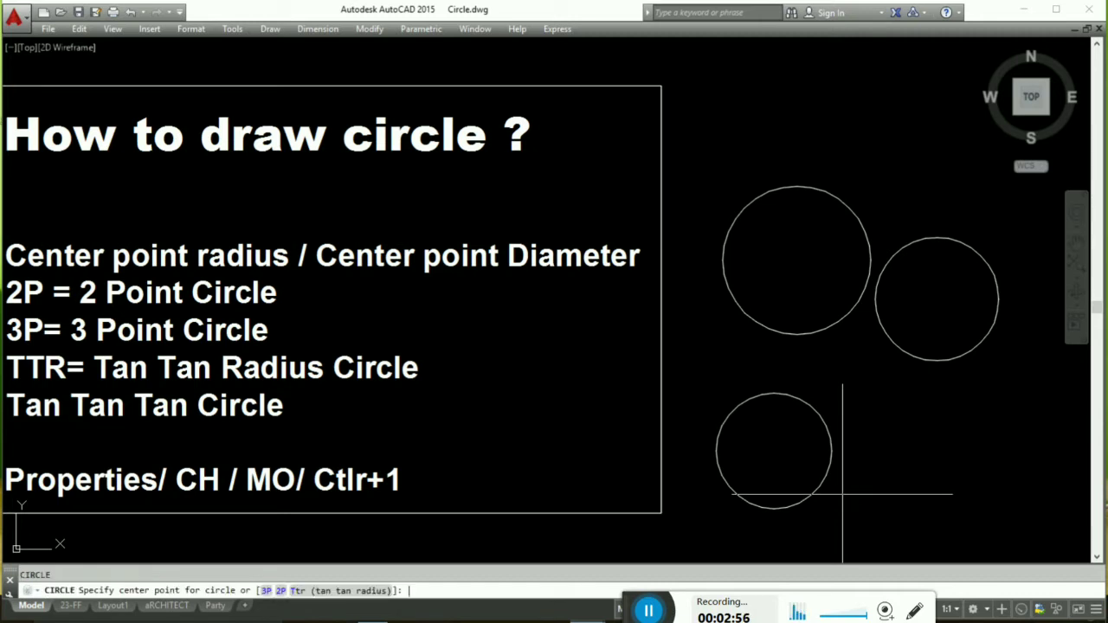
{"action": "type", "text": "3"}
{"action": "type", "text": "p"}
{"action": "key", "text": "Return"}
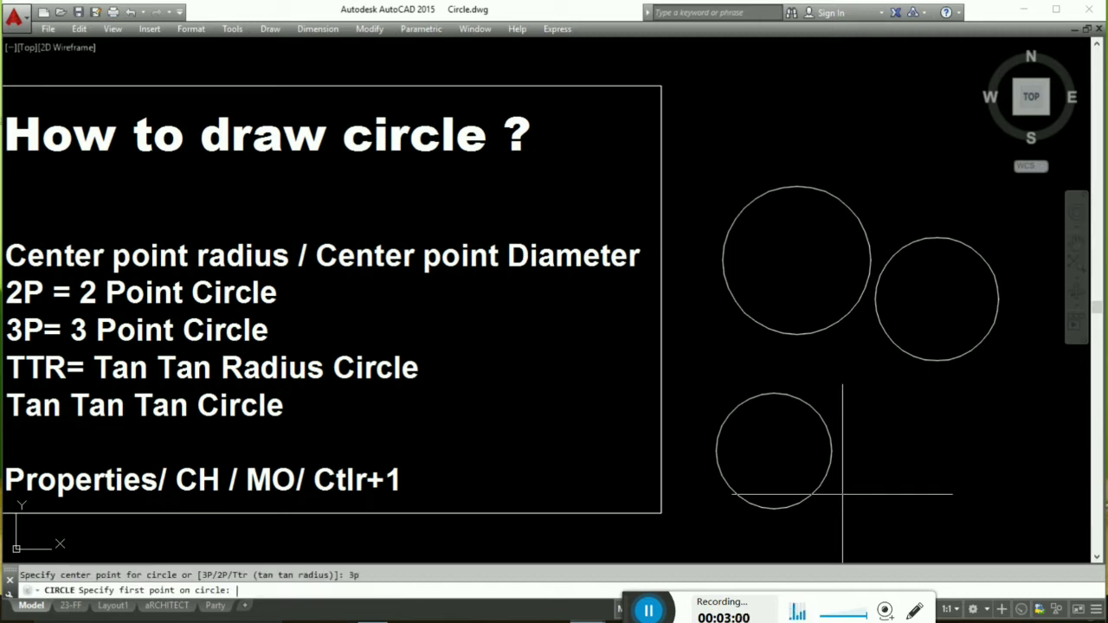
{"action": "left_click", "coordinate": [779, 112]}
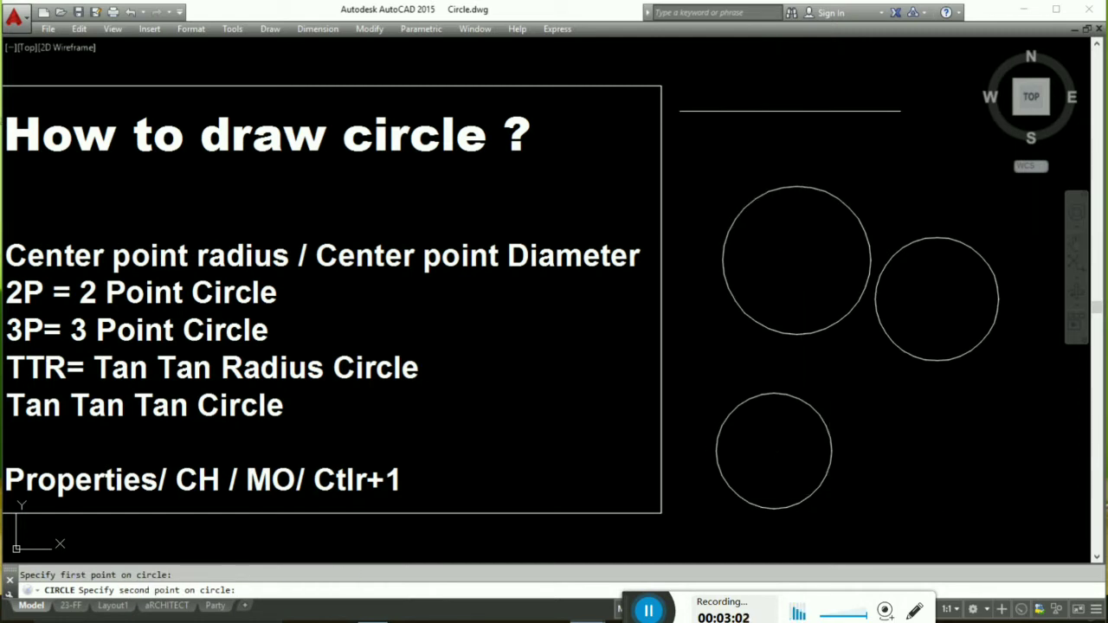
{"action": "left_click", "coordinate": [859, 110]}
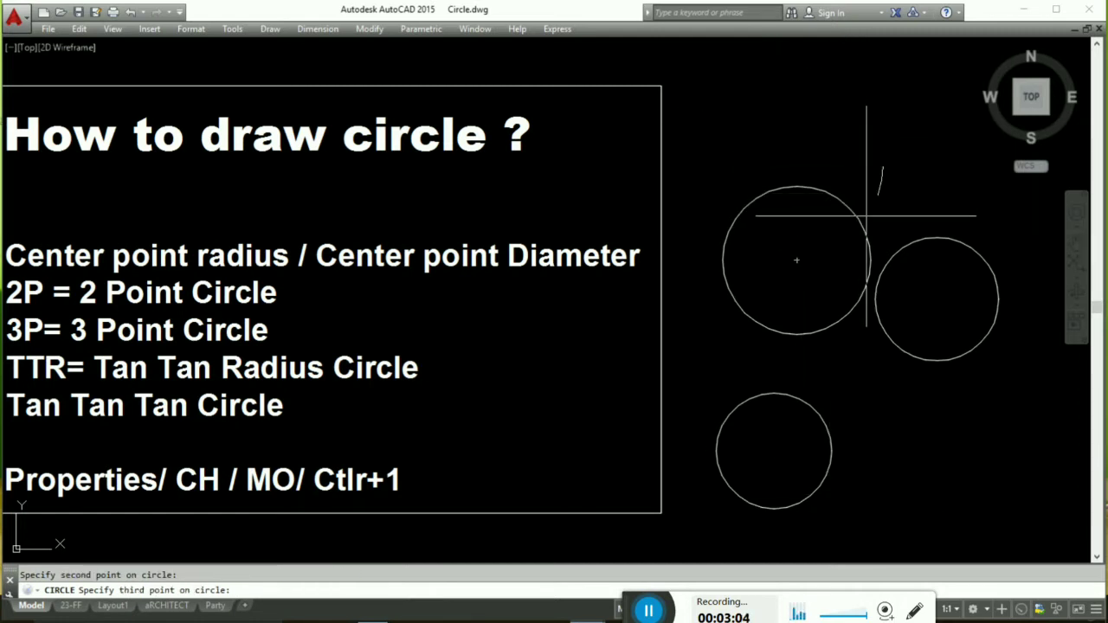
{"action": "left_click", "coordinate": [906, 311]}
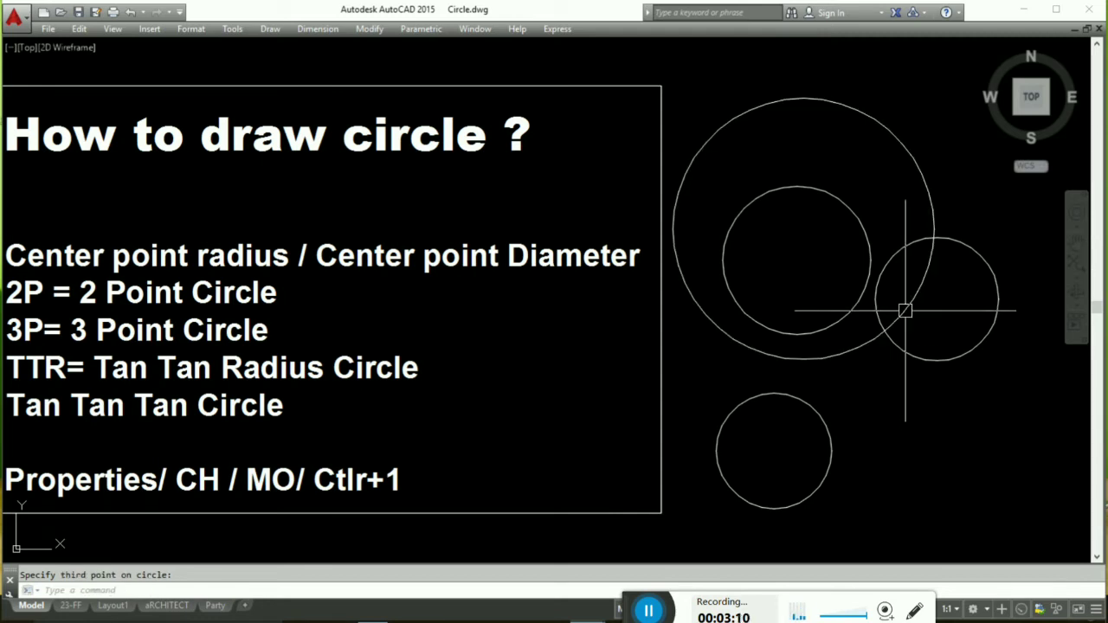
{"action": "left_click", "coordinate": [928, 376]}
Delete the three upper circles and draw an L of vertical and horizontal lines above the remaining circle
{"action": "left_click", "coordinate": [836, 303]}
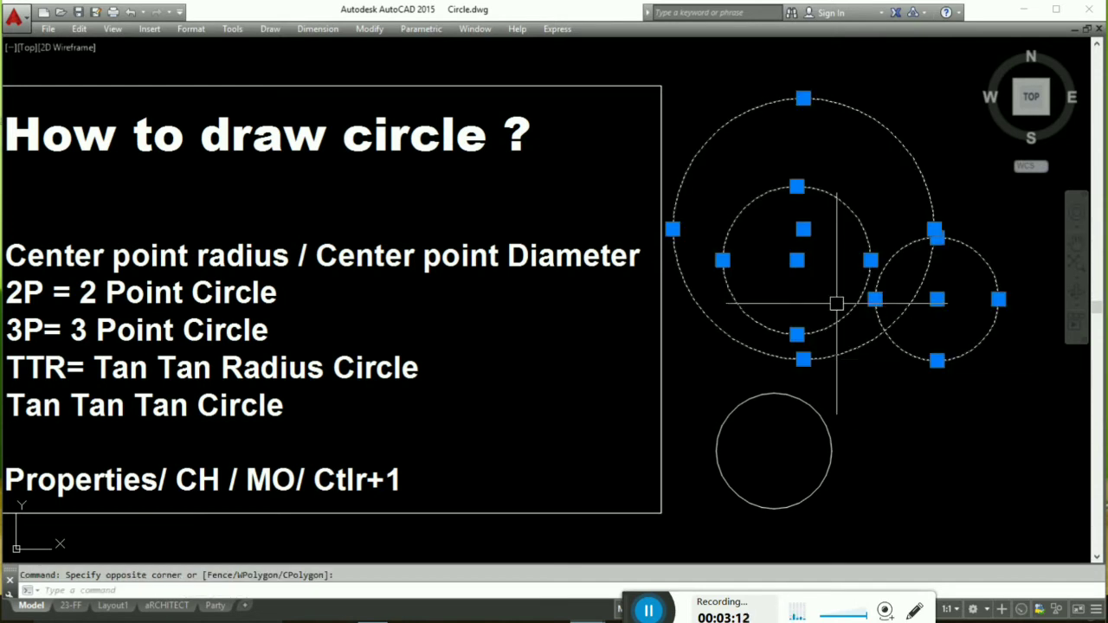
{"action": "key", "text": "Delete"}
{"action": "type", "text": "l"}
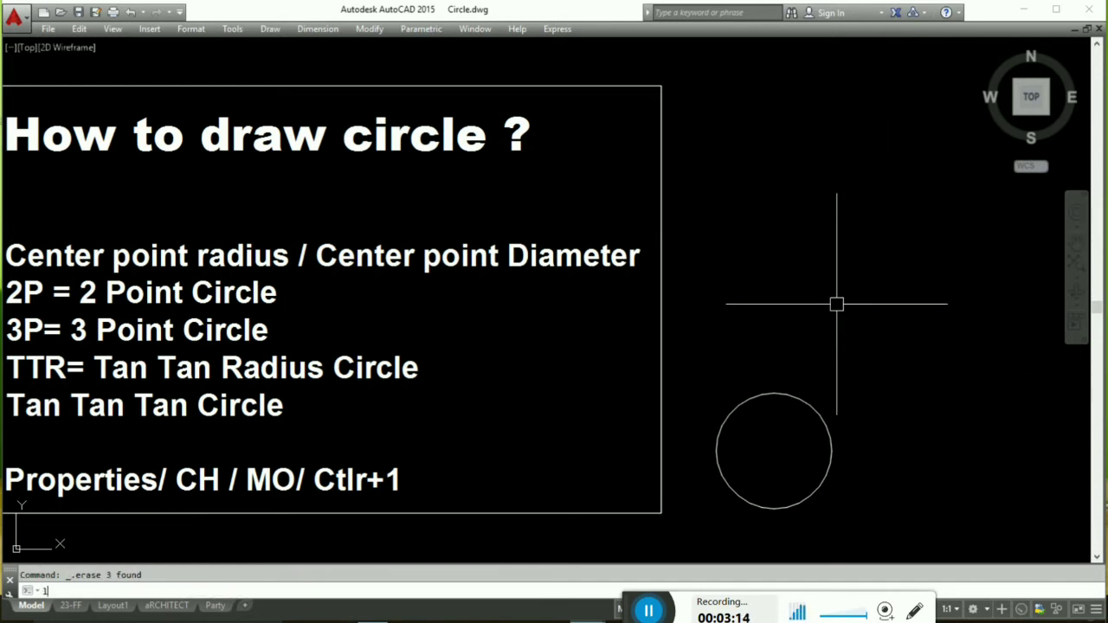
{"action": "key", "text": "Return"}
{"action": "left_click", "coordinate": [779, 146]}
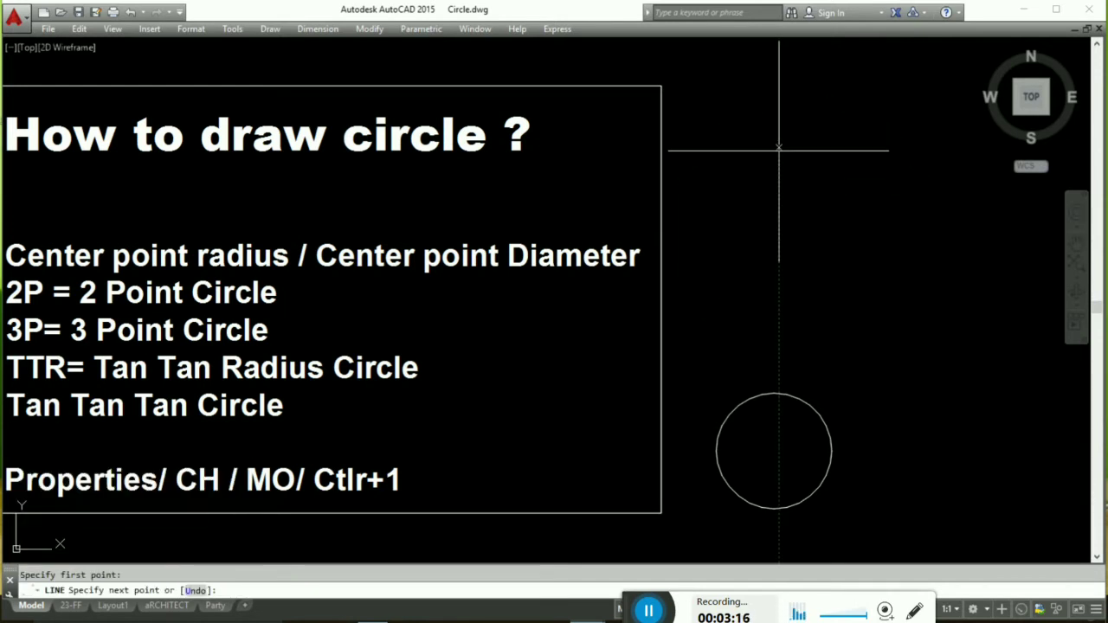
{"action": "left_click", "coordinate": [779, 310]}
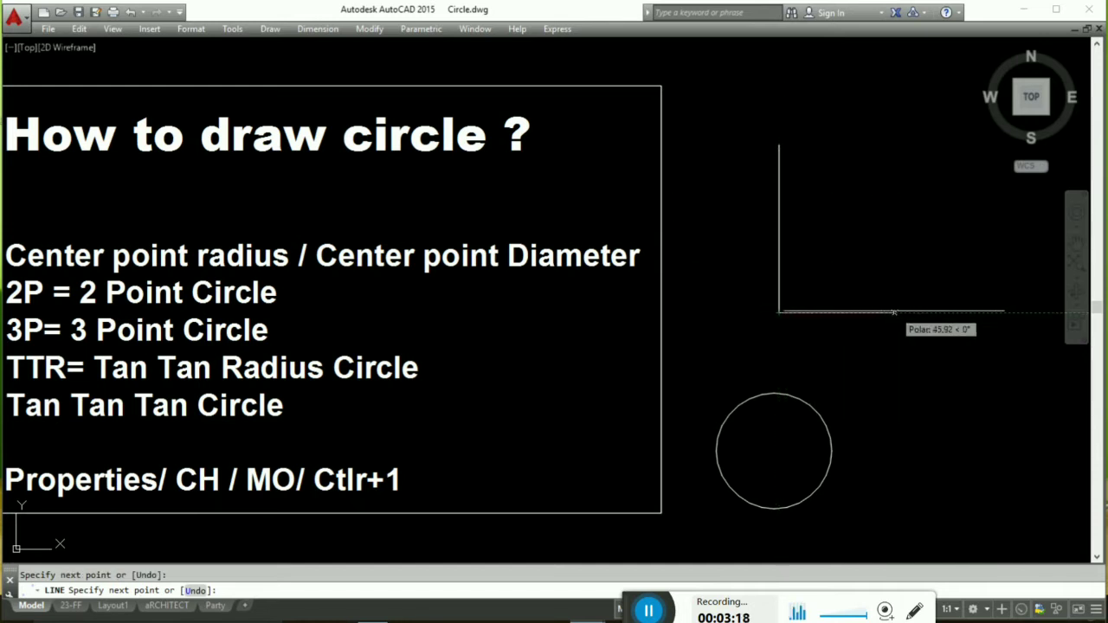
{"action": "left_click", "coordinate": [924, 313]}
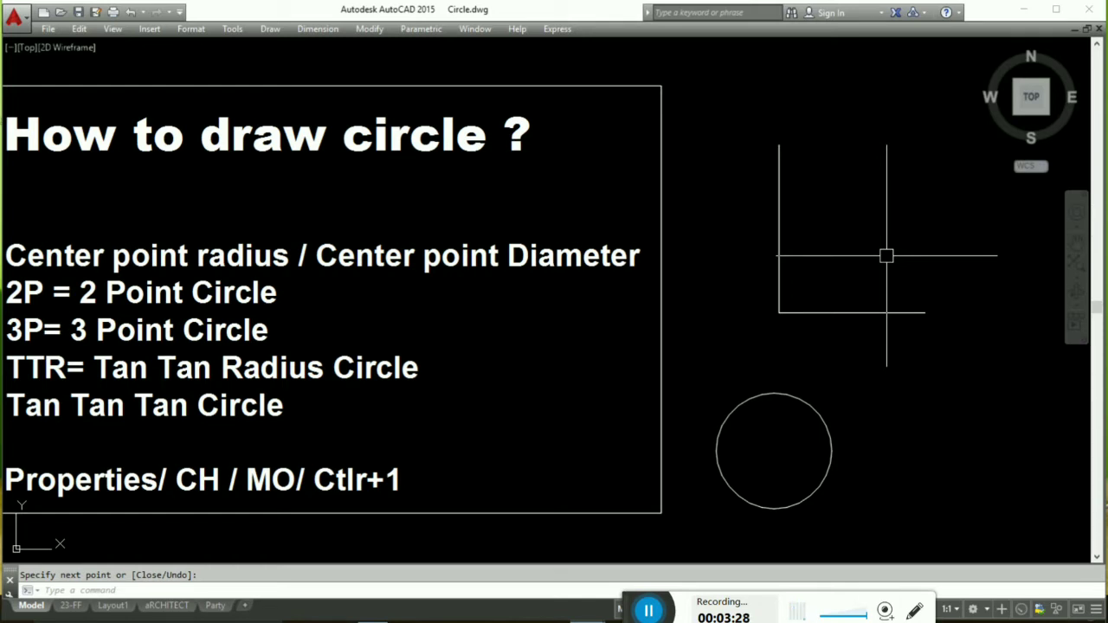
{"action": "key", "text": "Escape"}
{"action": "type", "text": "c"}
{"action": "key", "text": "Return"}
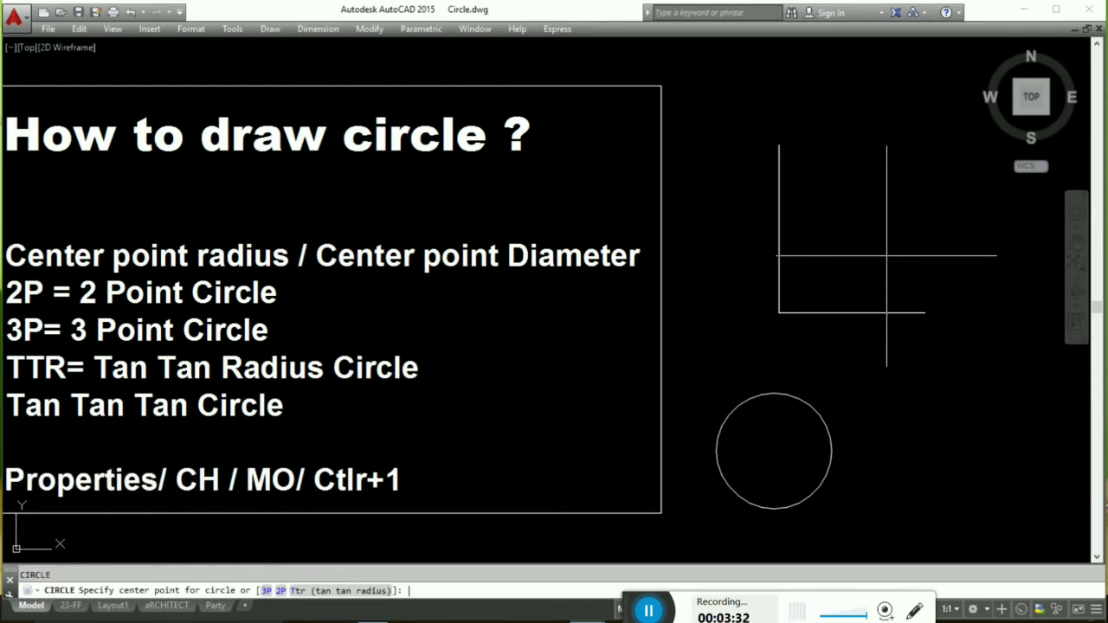
Draw a radius-25 Tan Tan Radius circle touching the L's horizontal and vertical lines
{"action": "key", "text": "Return"}
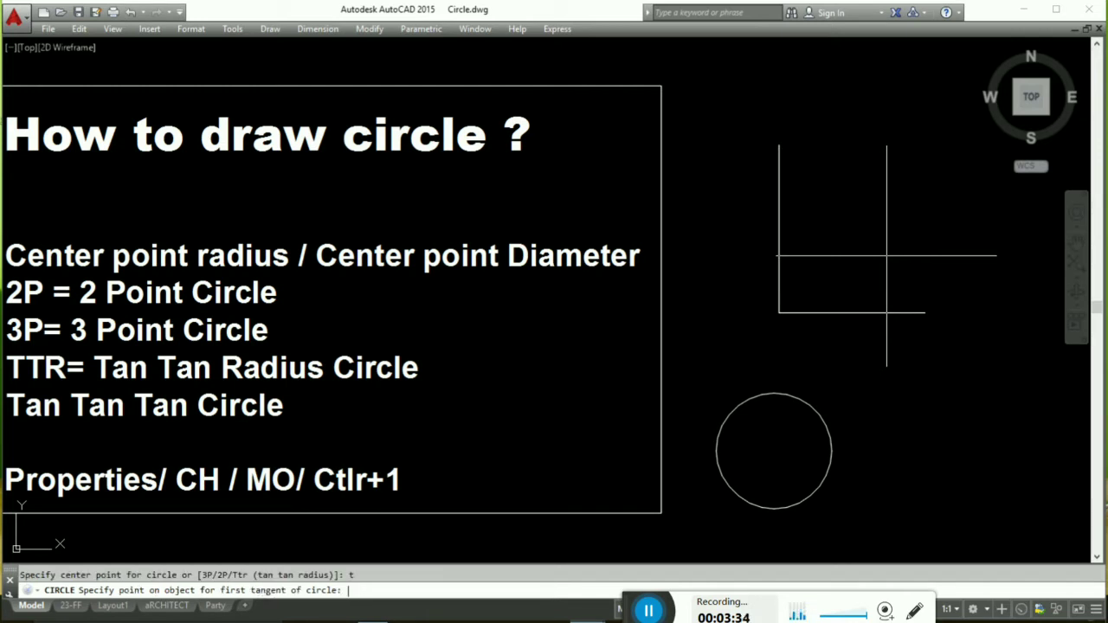
{"action": "left_click", "coordinate": [852, 311]}
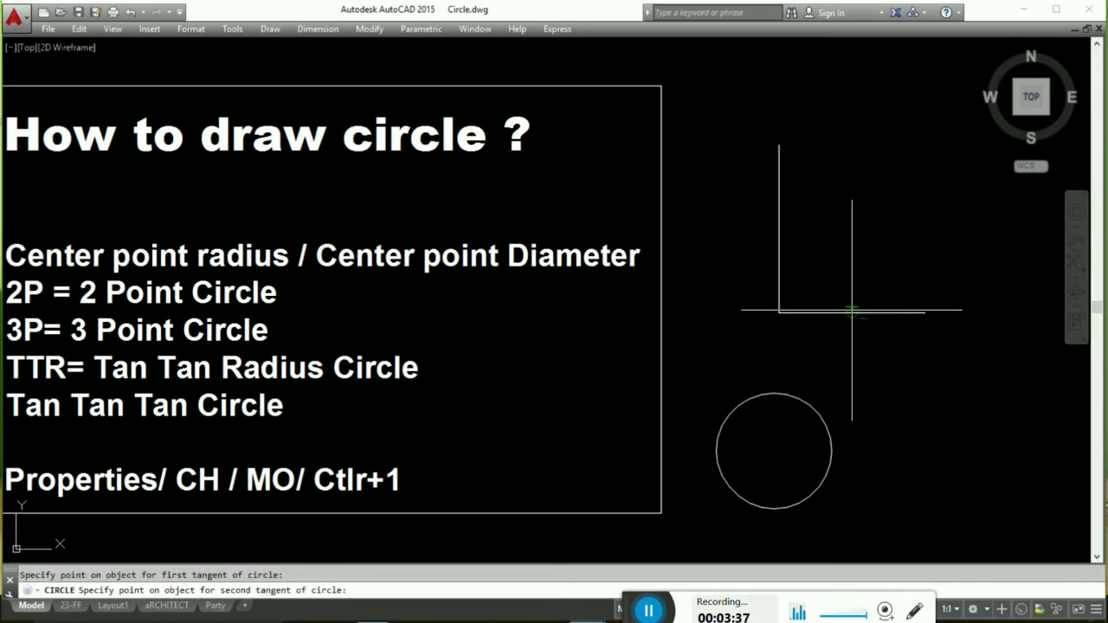
{"action": "left_click", "coordinate": [783, 242]}
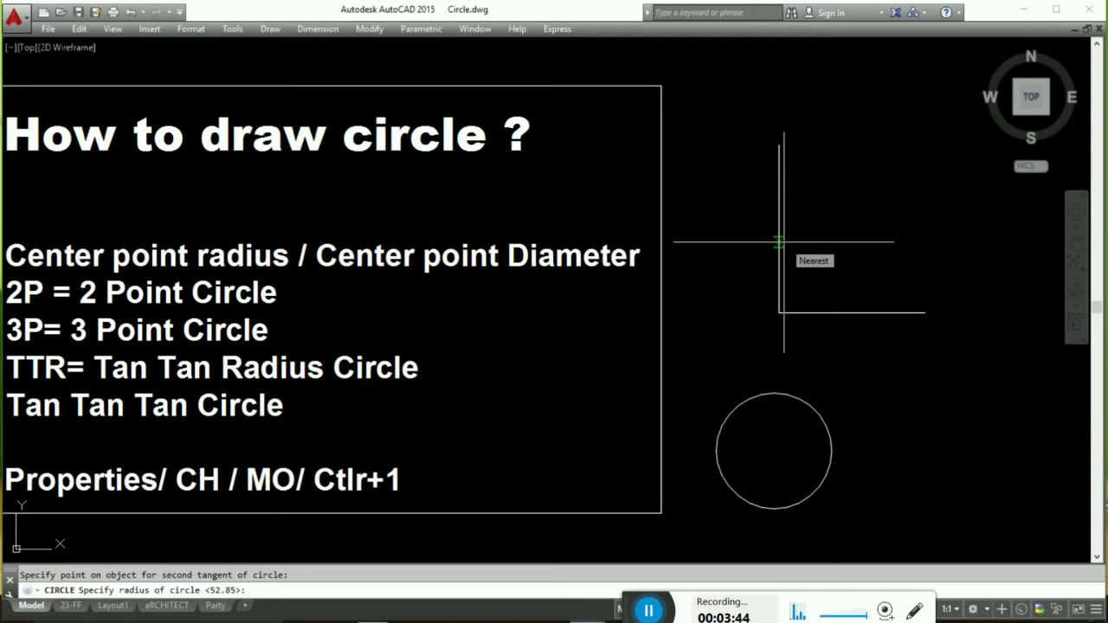
{"action": "type", "text": "25"}
{"action": "key", "text": "Return"}
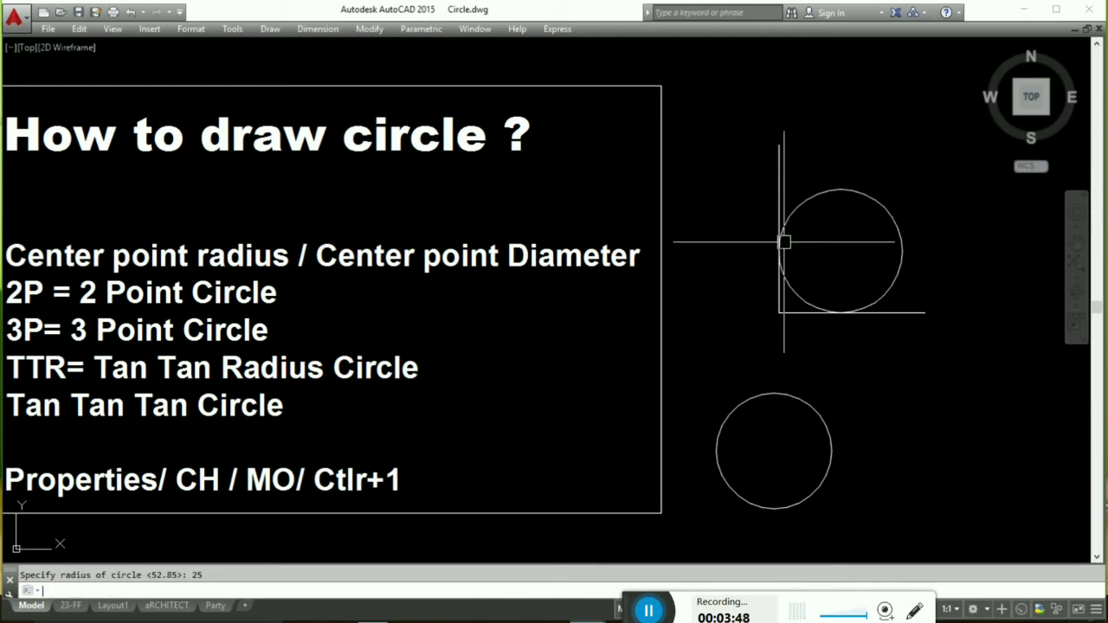
{"action": "mouse_move", "coordinate": [786, 285]}
{"action": "middle_mouse_down"}
{"action": "mouse_move", "coordinate": [762, 315]}
{"action": "mouse_move", "coordinate": [638, 329]}
{"action": "middle_mouse_up"}
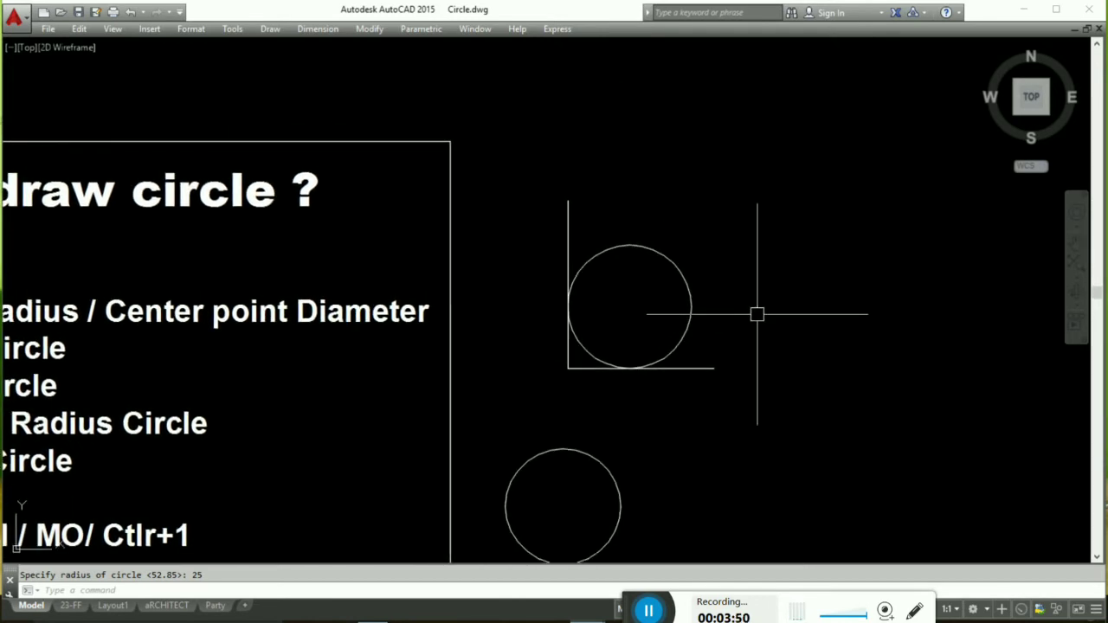
Draw a triangle right of the L with a vertical line from its base to its apex
{"action": "type", "text": "l"}
{"action": "key", "text": "Return"}
{"action": "left_click", "coordinate": [776, 284]}
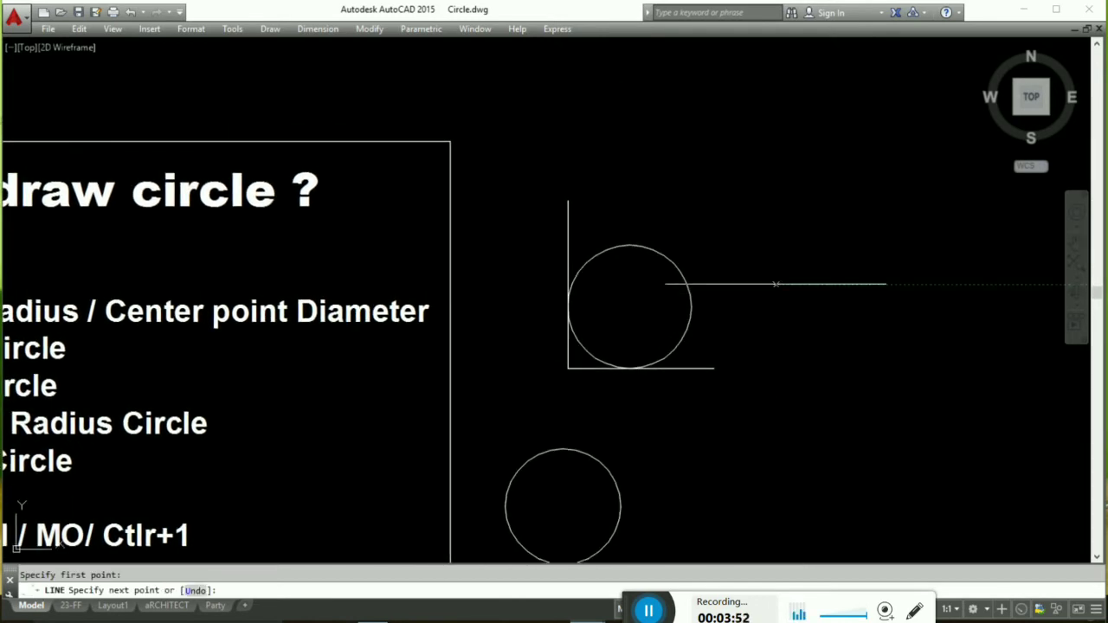
{"action": "right_click", "coordinate": [879, 216]}
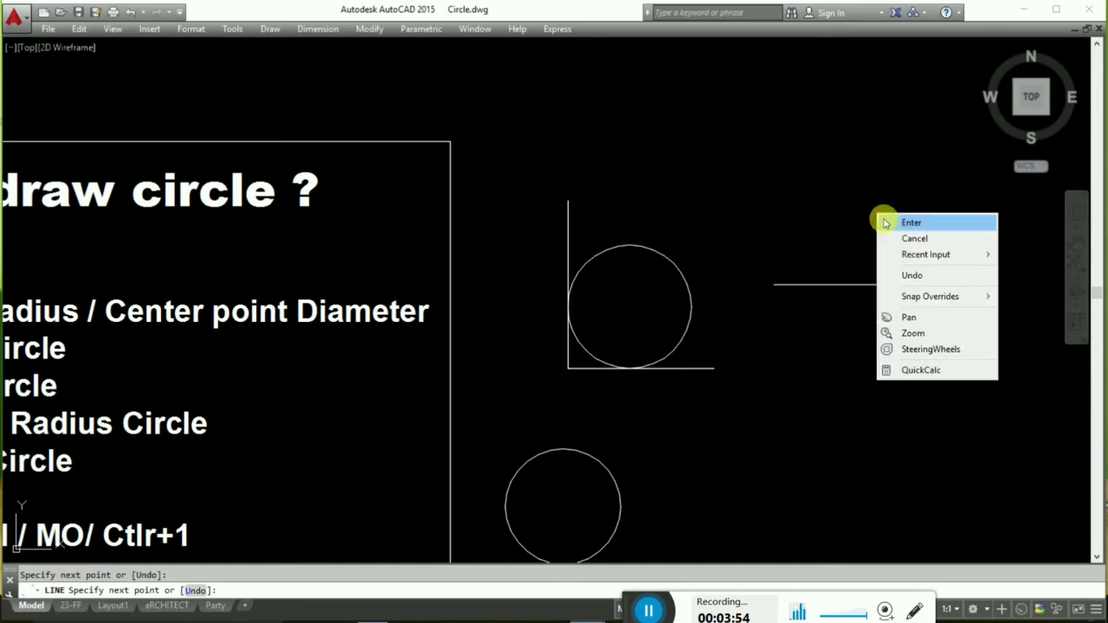
{"action": "left_click", "coordinate": [888, 222]}
{"action": "right_click", "coordinate": [883, 202]}
{"action": "left_click", "coordinate": [892, 202]}
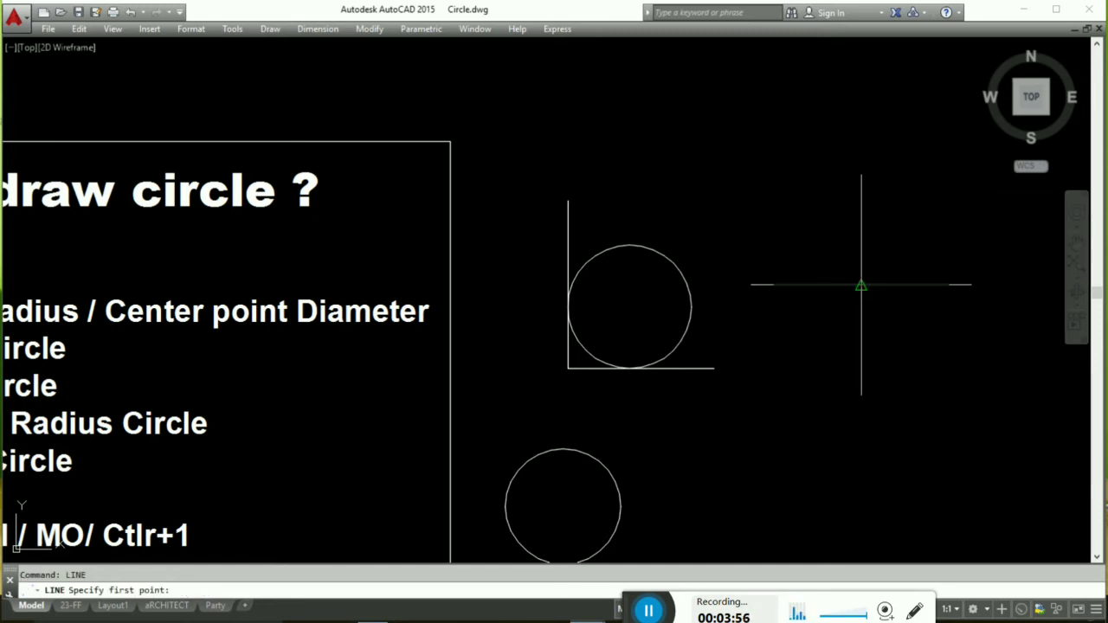
{"action": "left_click", "coordinate": [861, 285]}
{"action": "left_click", "coordinate": [861, 113]}
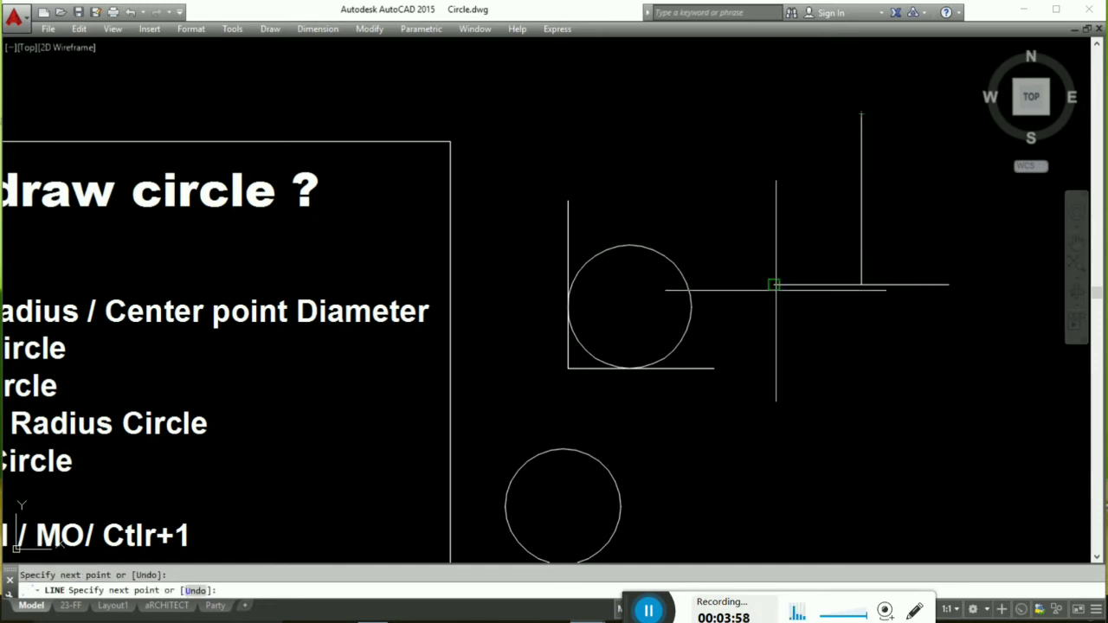
{"action": "left_click", "coordinate": [775, 285]}
{"action": "left_click", "coordinate": [861, 114]}
{"action": "left_click", "coordinate": [949, 284]}
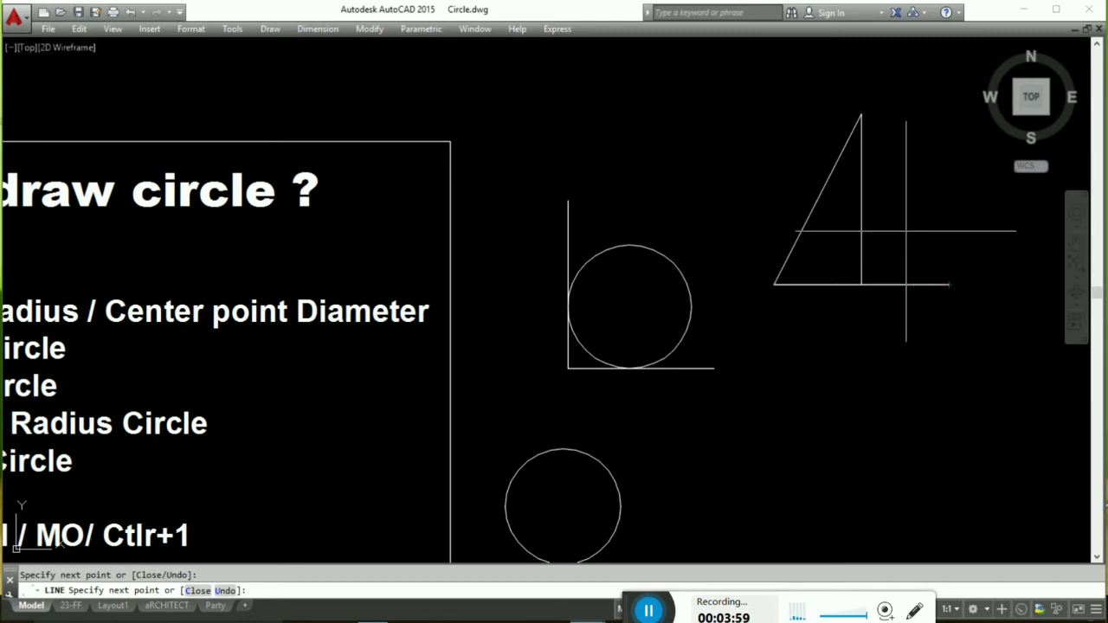
Erase the vertical line inside the triangle
{"action": "right_click", "coordinate": [866, 117]}
{"action": "left_click", "coordinate": [897, 119]}
{"action": "left_click", "coordinate": [892, 231]}
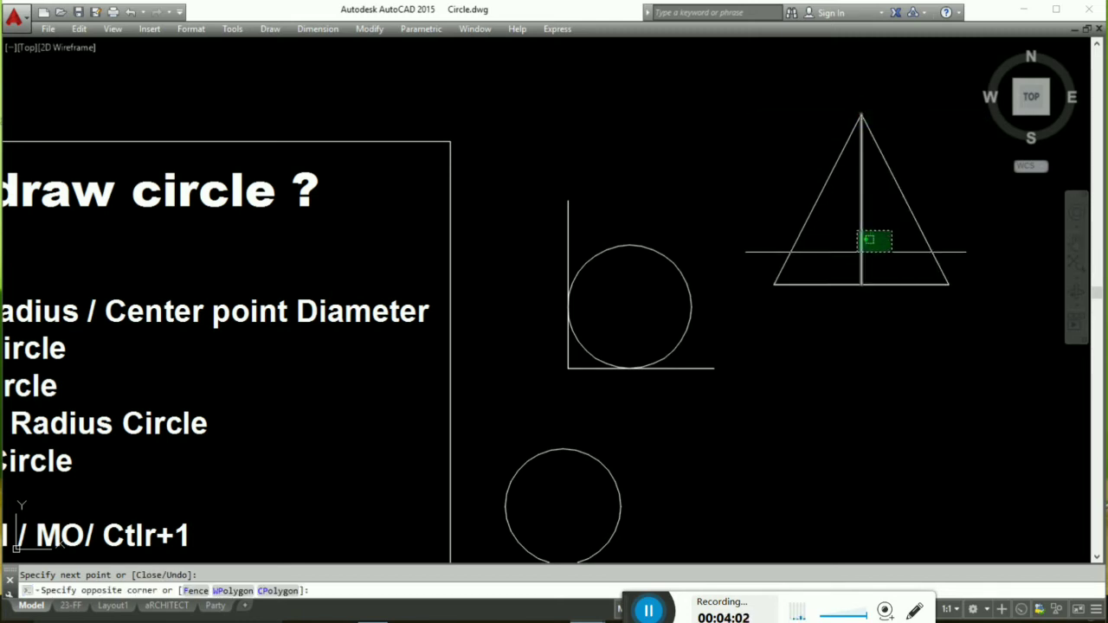
{"action": "left_click", "coordinate": [861, 251]}
{"action": "key", "text": "Delete"}
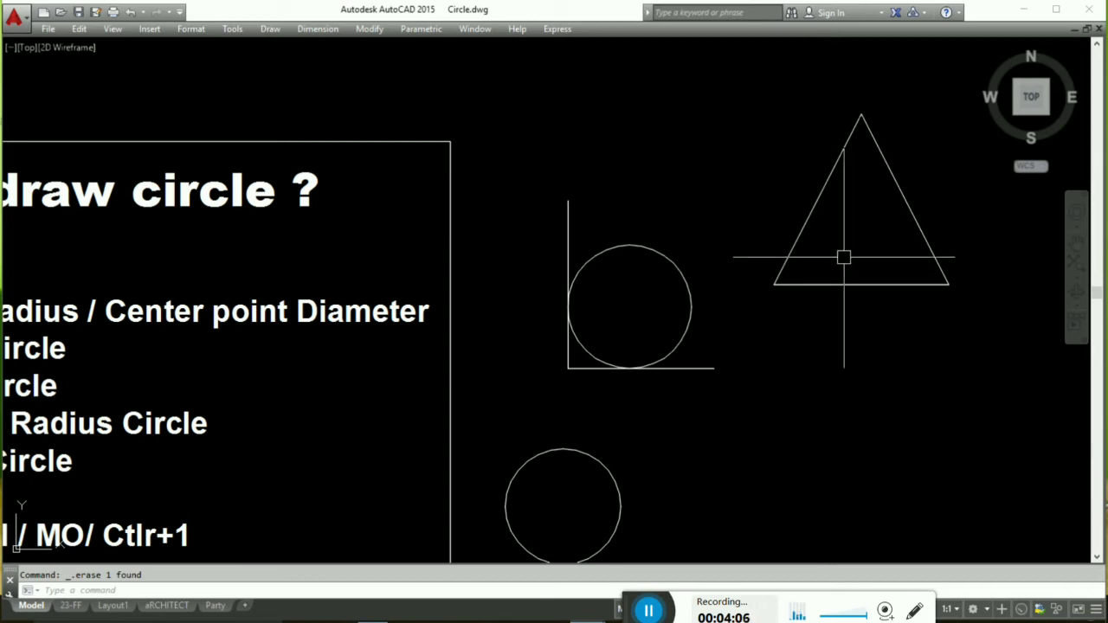
Inscribe a Tan Tan Tan circle touching the triangle's base, right side and left side
{"action": "left_click", "coordinate": [270, 31]}
{"action": "mouse_move", "coordinate": [294, 236]}
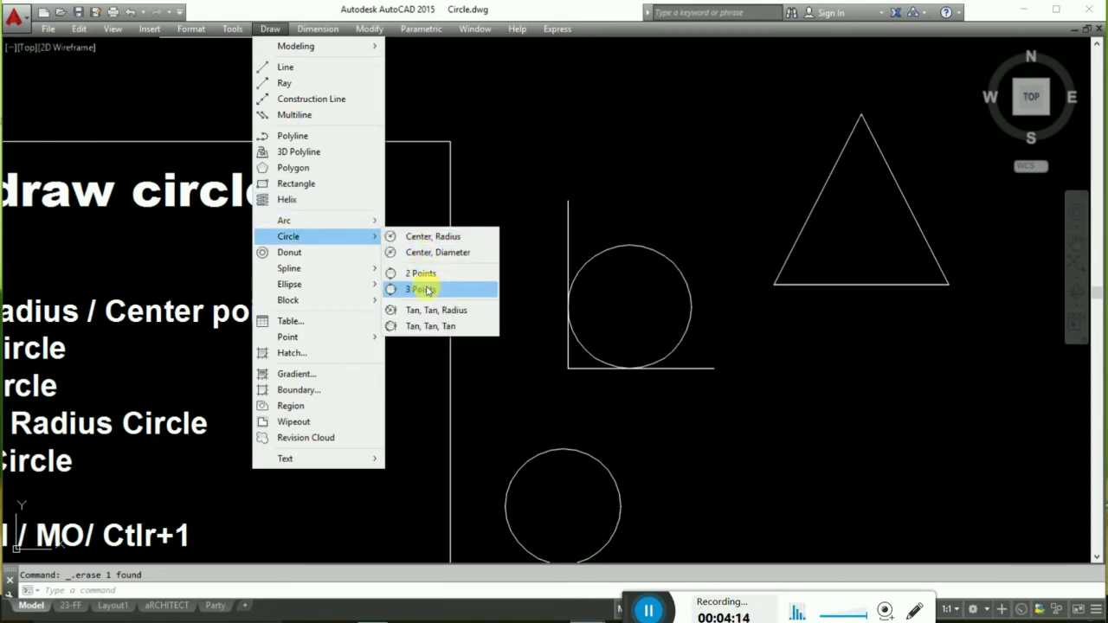
{"action": "left_click", "coordinate": [431, 326]}
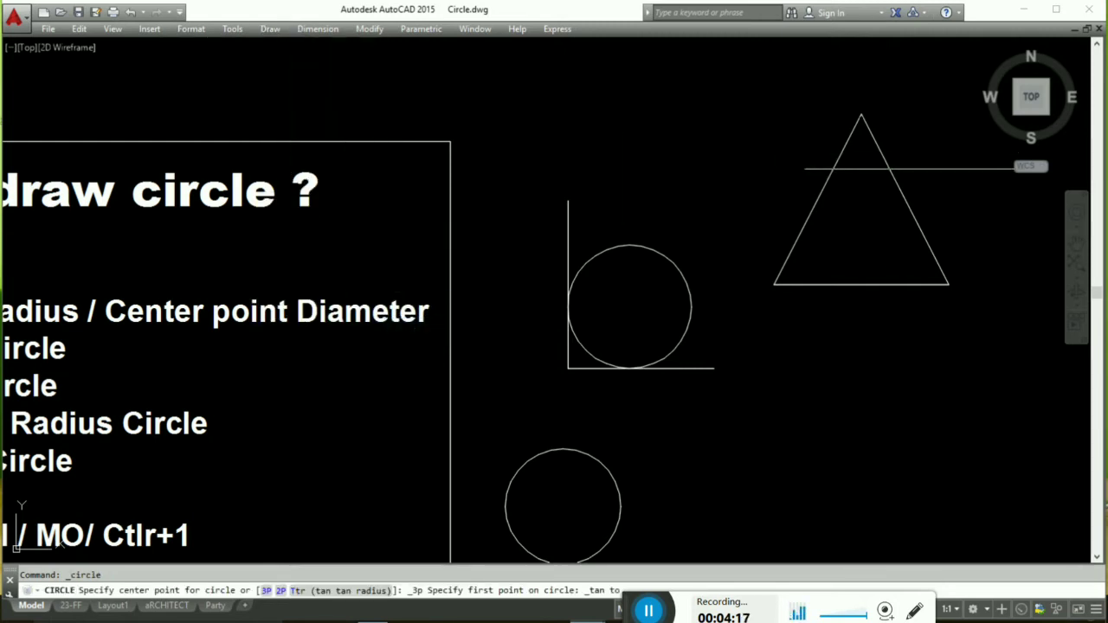
{"action": "left_click", "coordinate": [864, 285]}
{"action": "left_click", "coordinate": [898, 185]}
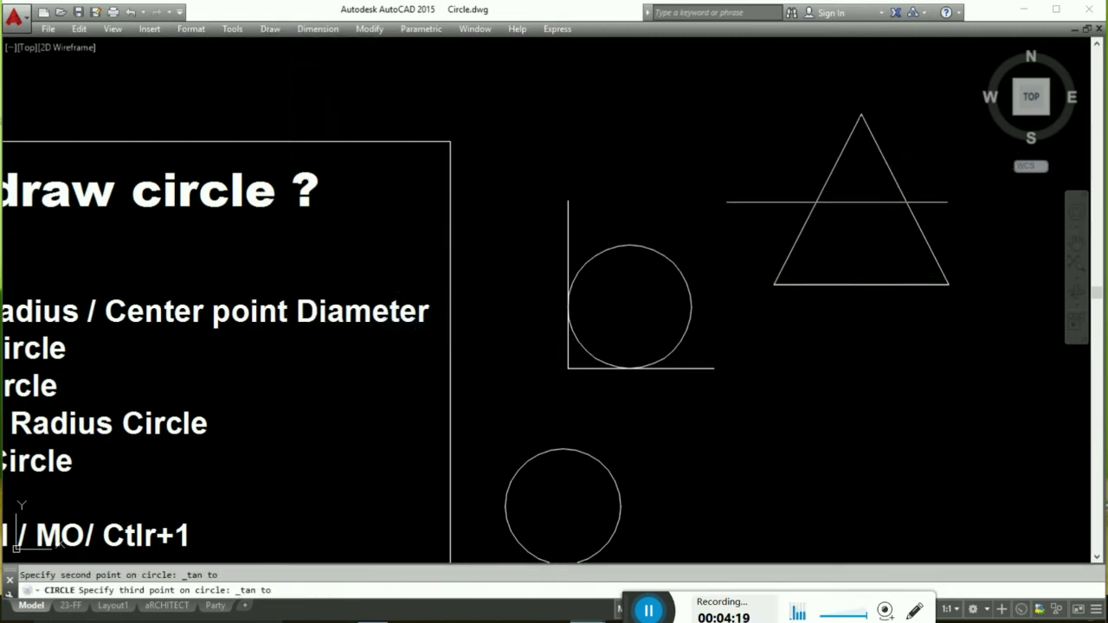
{"action": "left_click", "coordinate": [827, 214]}
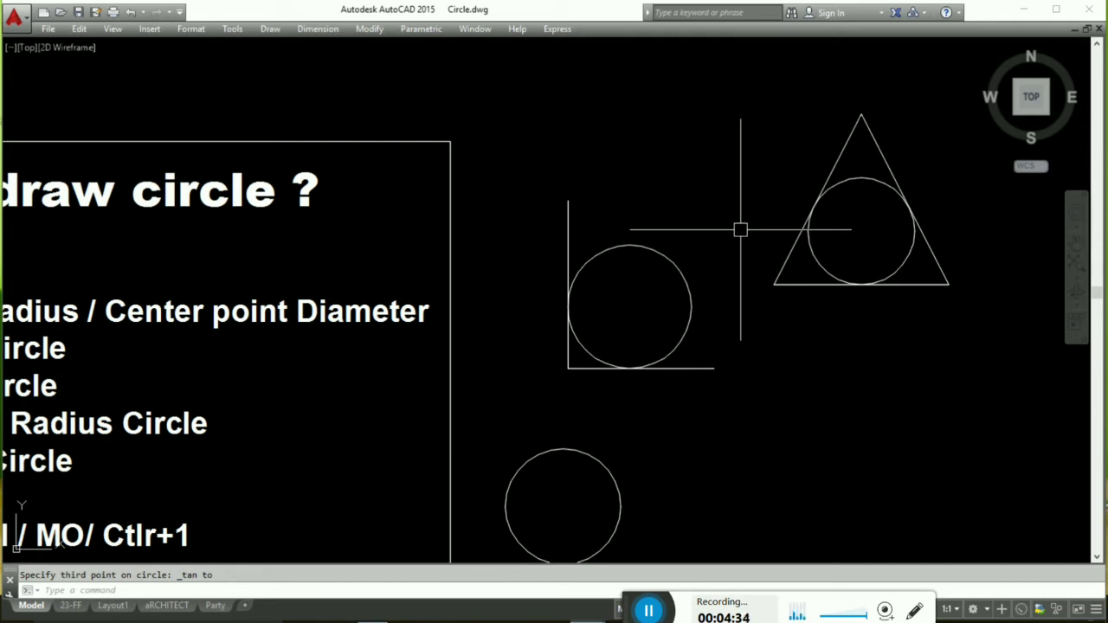
{"action": "middle_click_drag", "start_coordinate": [740, 317], "coordinate": [681, 235]}
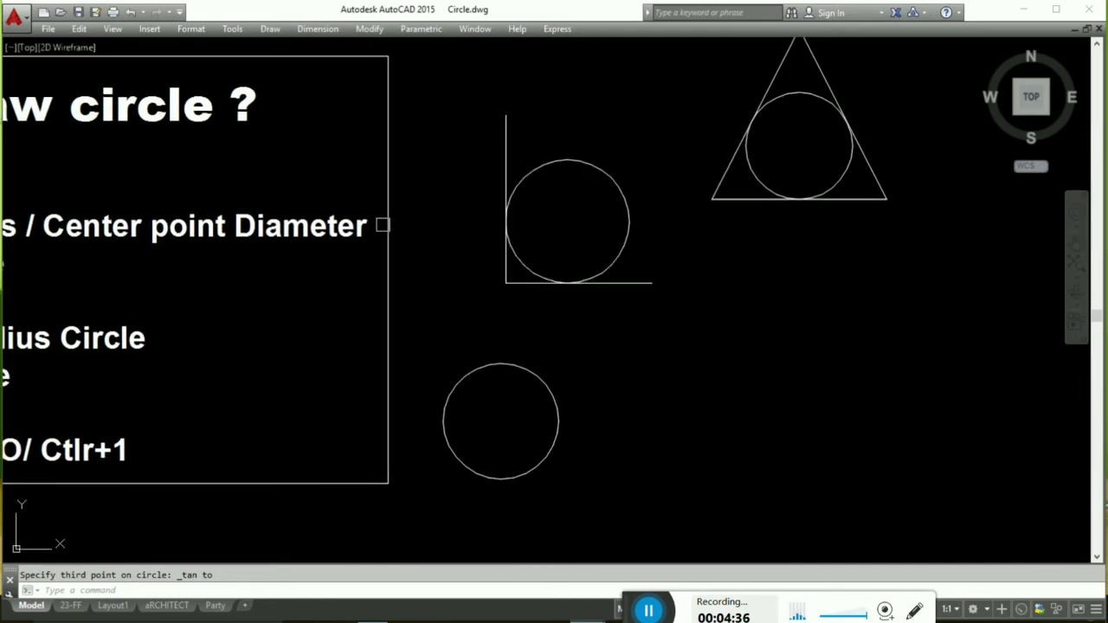
Draw a short diagonal line near the lower circle
{"action": "key", "text": "Escape"}
{"action": "type", "text": "l"}
{"action": "key", "text": "Return"}
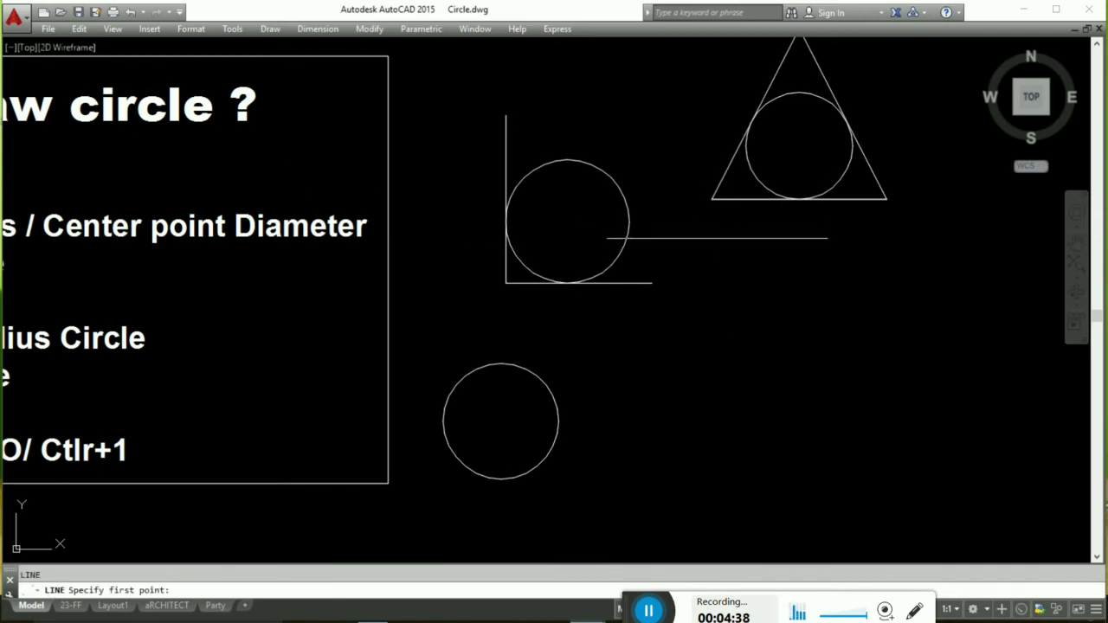
{"action": "left_click", "coordinate": [608, 317]}
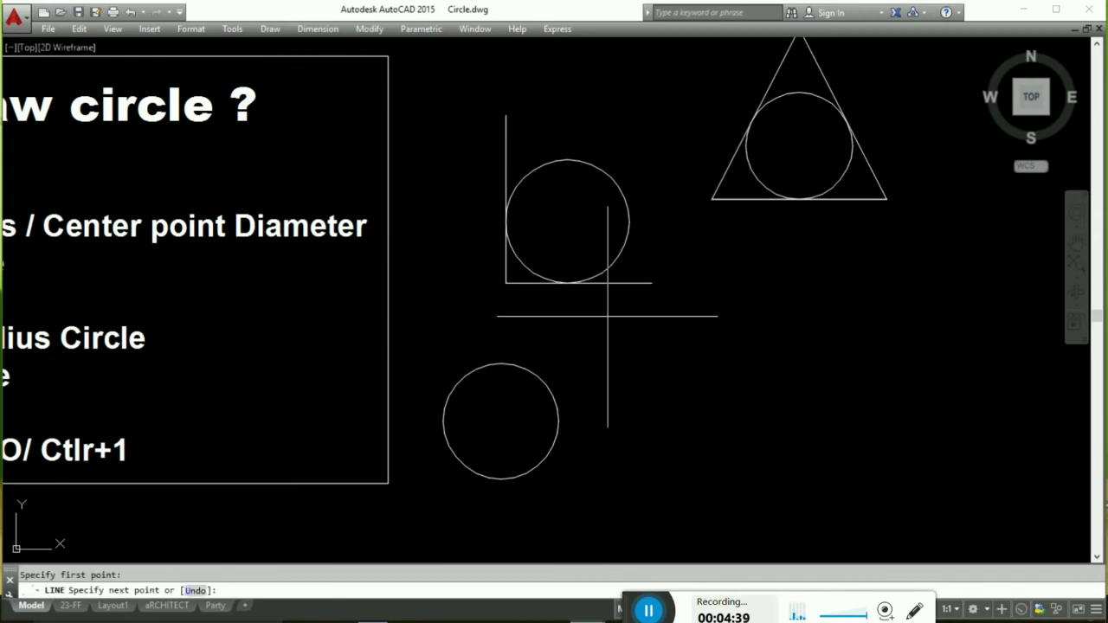
{"action": "left_click", "coordinate": [685, 417]}
{"action": "right_click", "coordinate": [693, 372]}
{"action": "left_click", "coordinate": [719, 381]}
{"action": "right_click", "coordinate": [685, 284]}
{"action": "left_click", "coordinate": [719, 295]}
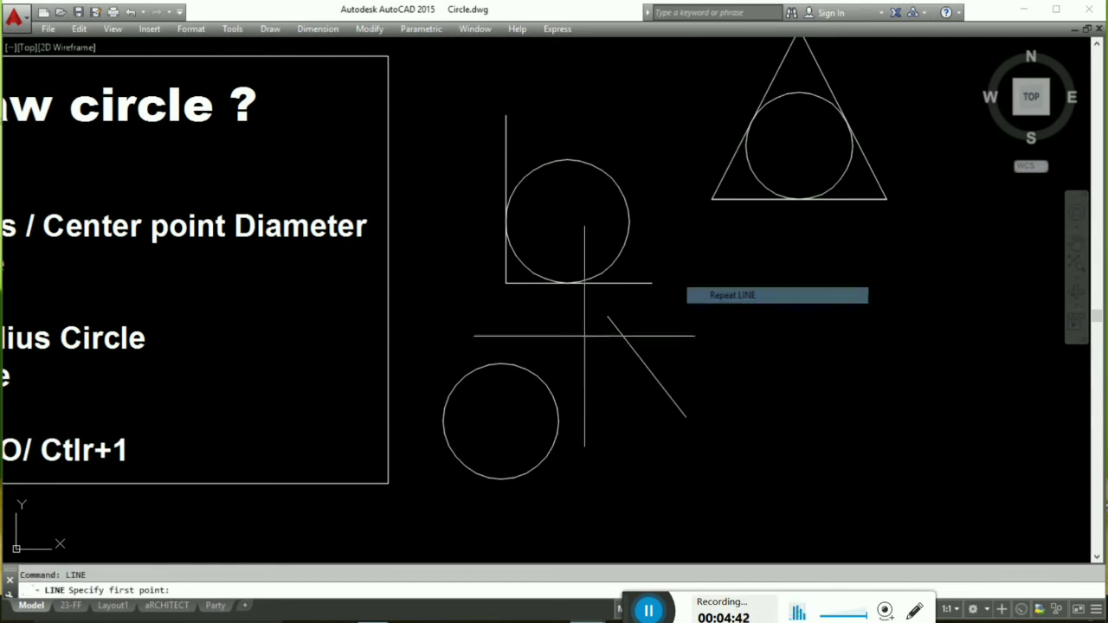
Draw two more lines, including one crossing the diagonal line
{"action": "left_click", "coordinate": [549, 302]}
{"action": "right_click", "coordinate": [475, 330]}
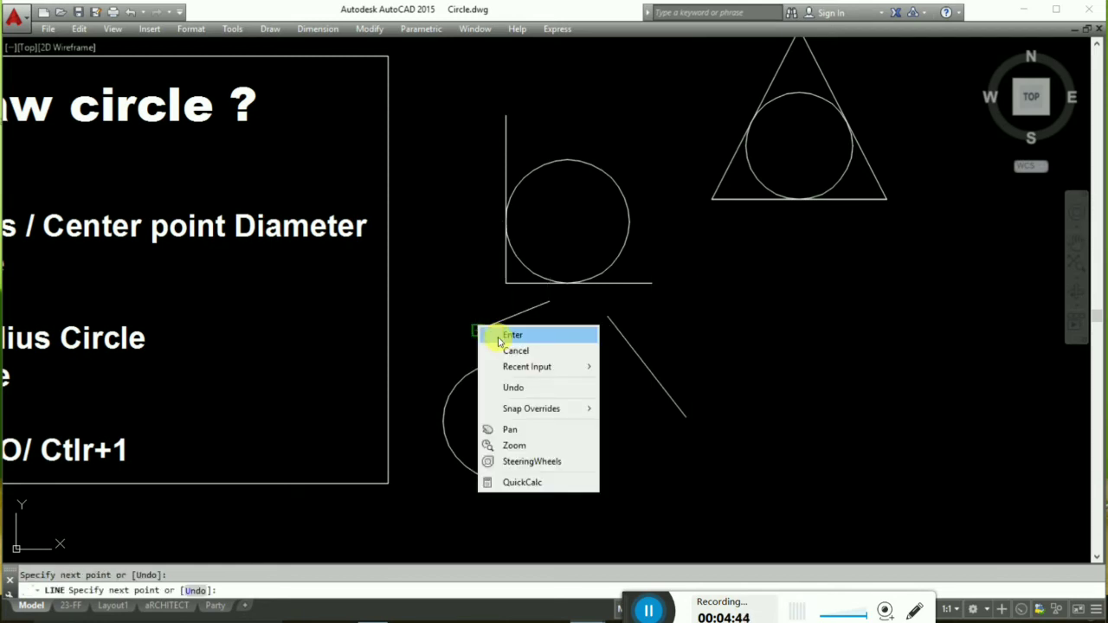
{"action": "left_click", "coordinate": [498, 336]}
{"action": "right_click", "coordinate": [641, 282]}
{"action": "left_click", "coordinate": [667, 297]}
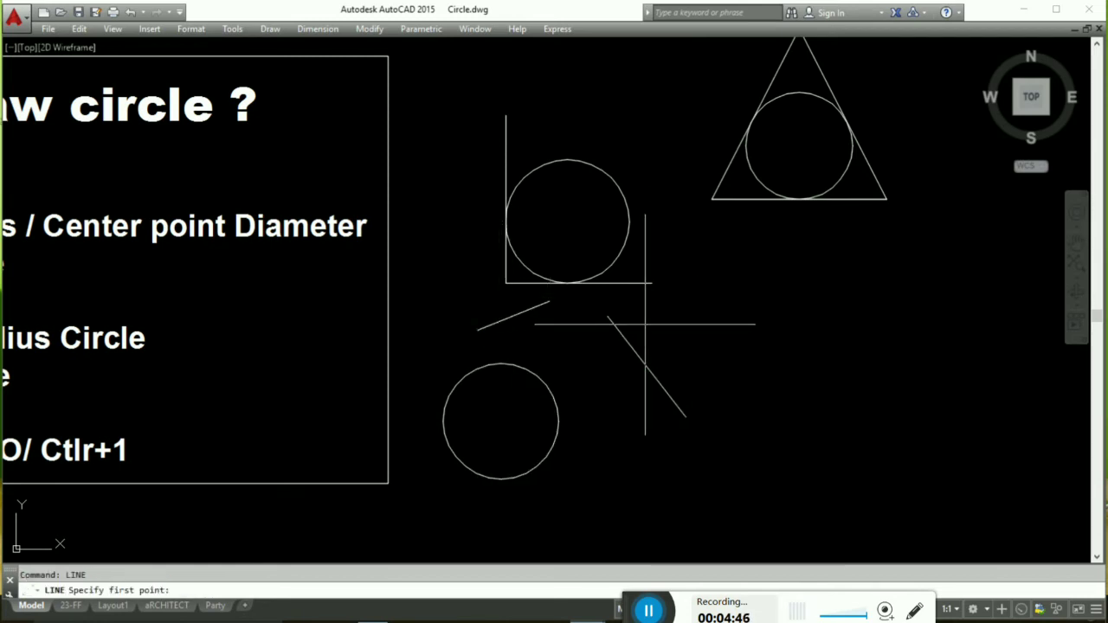
{"action": "left_click", "coordinate": [645, 325]}
{"action": "left_click", "coordinate": [593, 478]}
{"action": "right_click", "coordinate": [693, 345]}
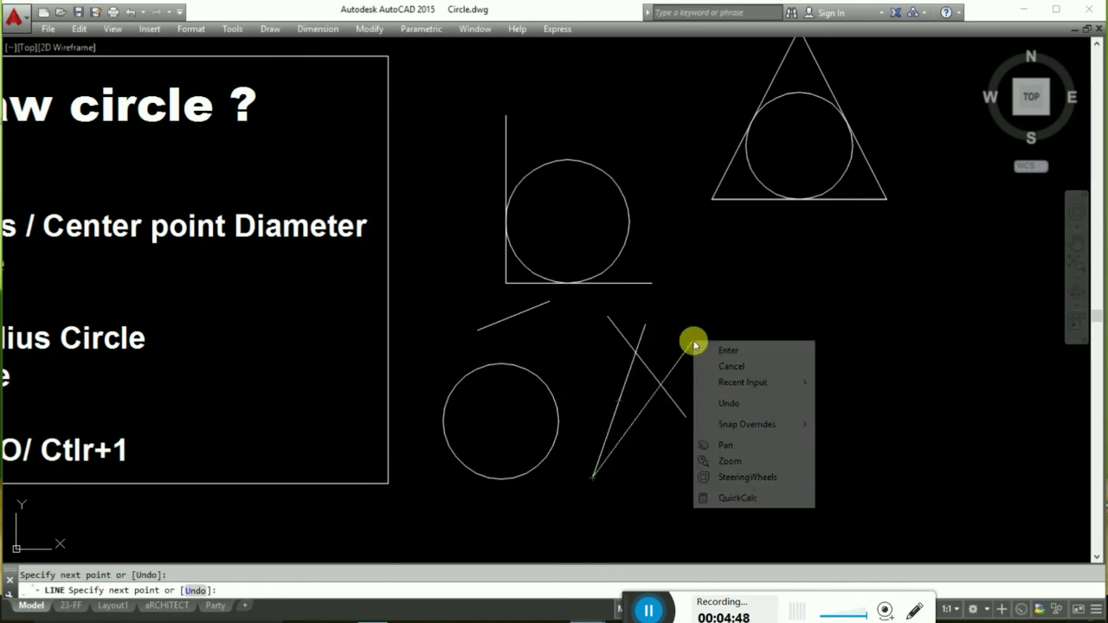
{"action": "left_click", "coordinate": [728, 351]}
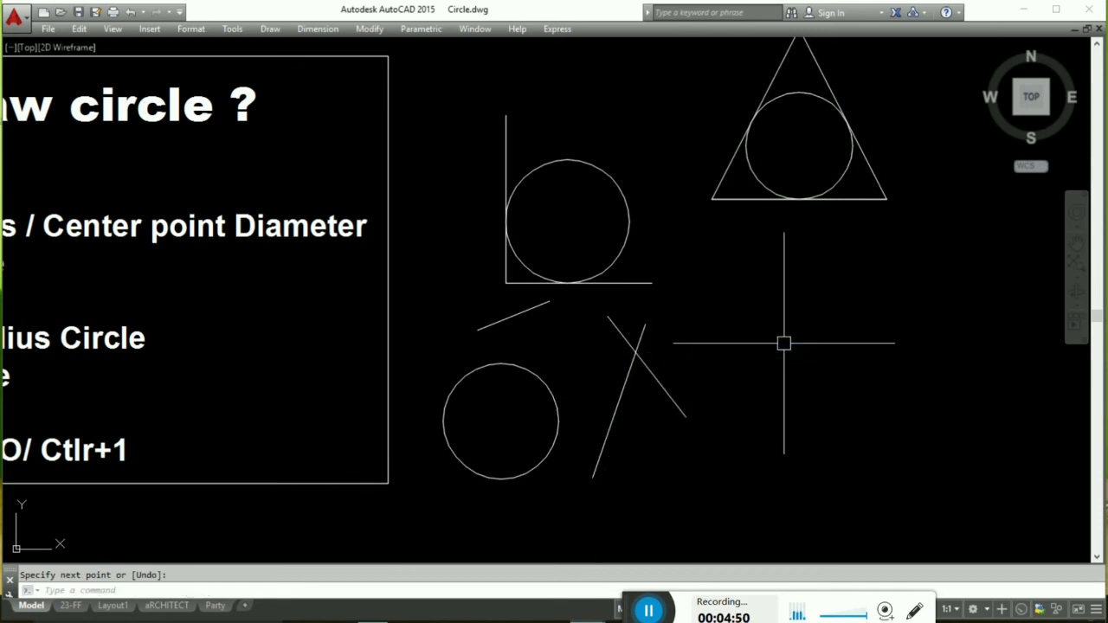
Start a Tan Tan Tan circle touching the short slanted line and the lower-left circle
{"action": "left_click", "coordinate": [270, 29]}
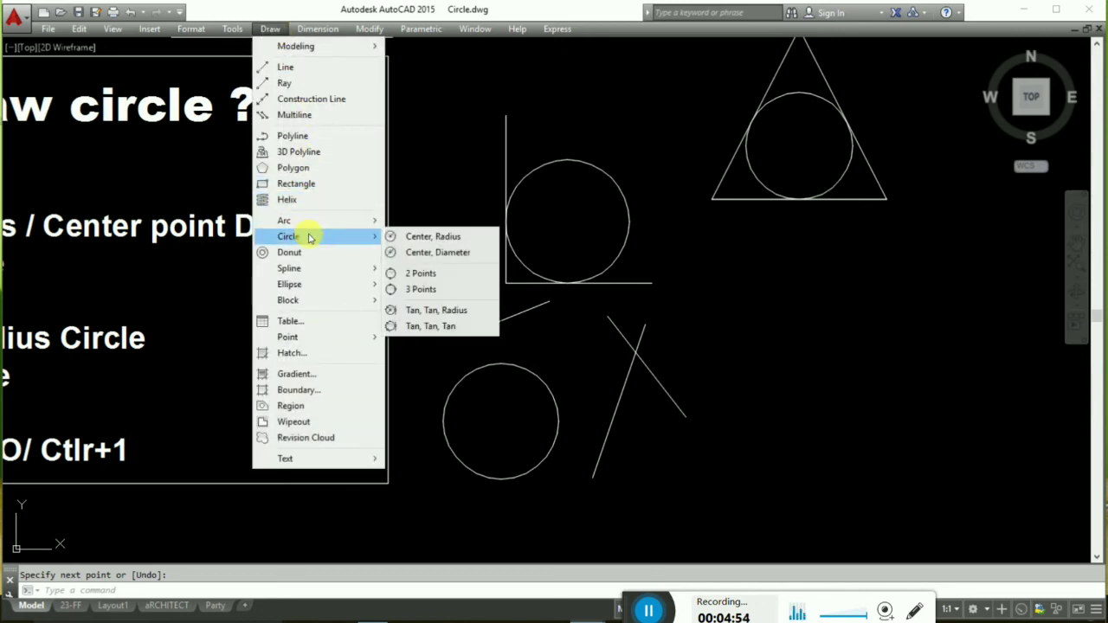
{"action": "left_click", "coordinate": [426, 326]}
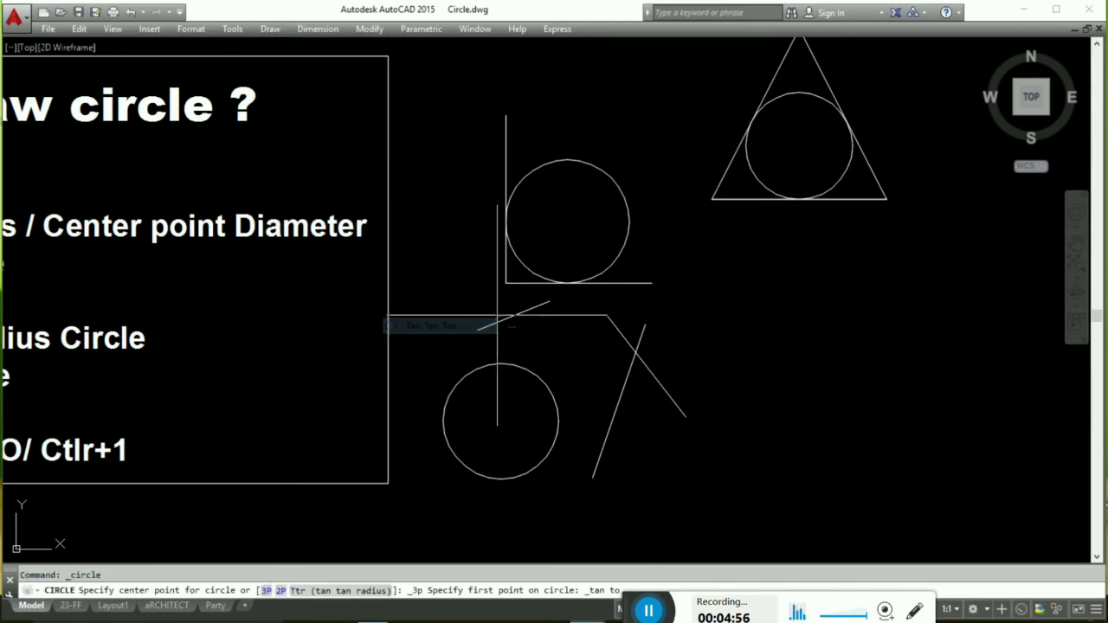
{"action": "left_click", "coordinate": [634, 348]}
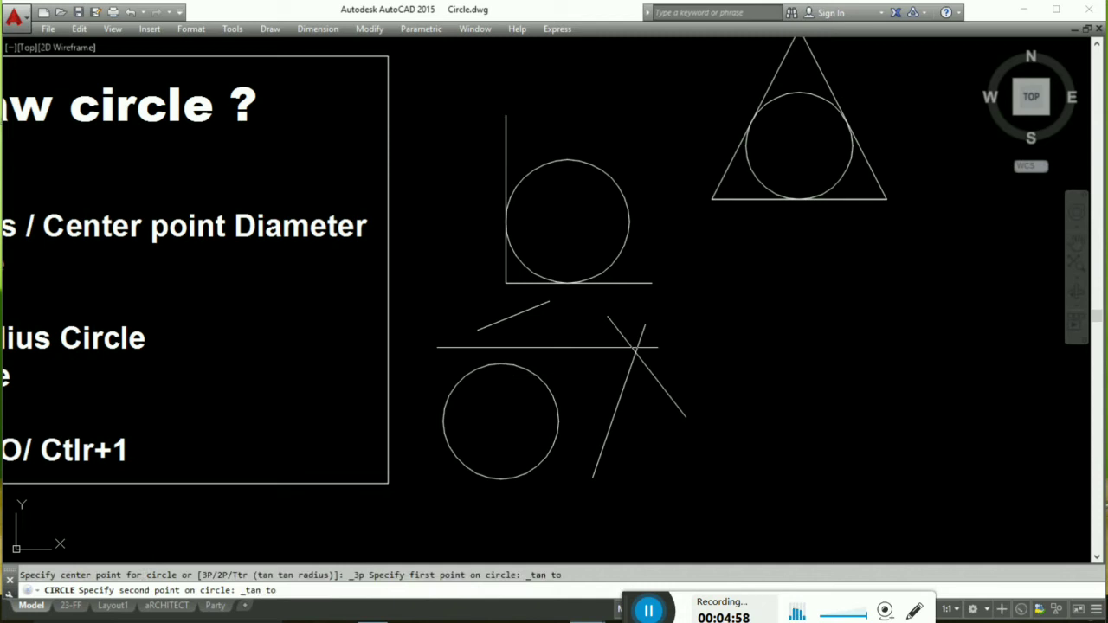
{"action": "left_click", "coordinate": [524, 367]}
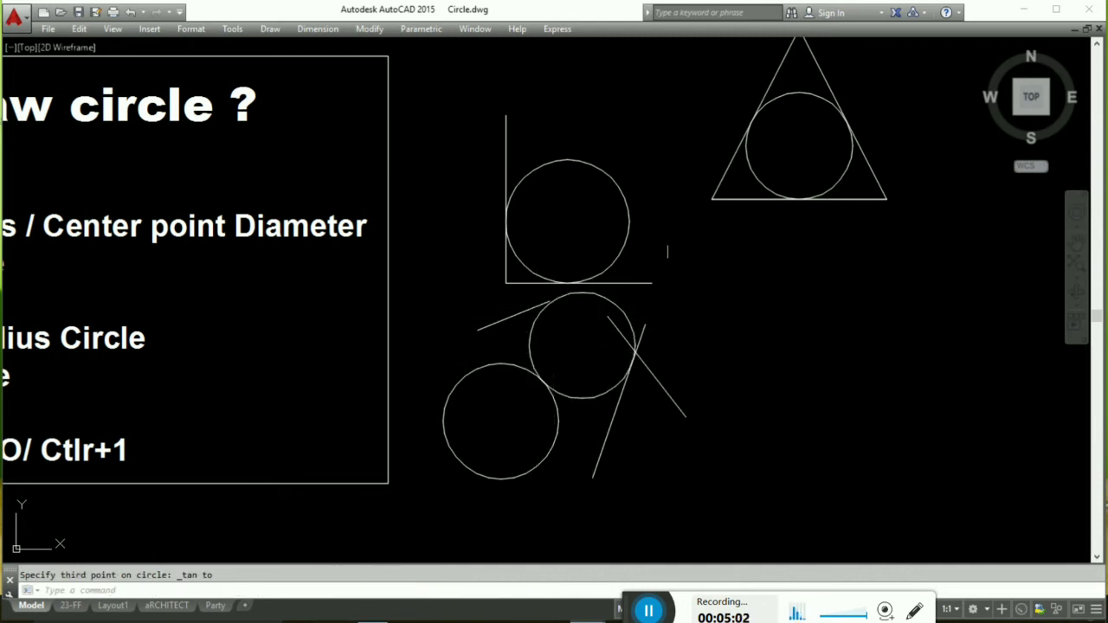
{"action": "scroll", "coordinate": [750, 231], "scroll_direction": "down", "scroll_amount": 4}
{"action": "scroll", "coordinate": [729, 257], "scroll_direction": "up", "scroll_amount": 4}
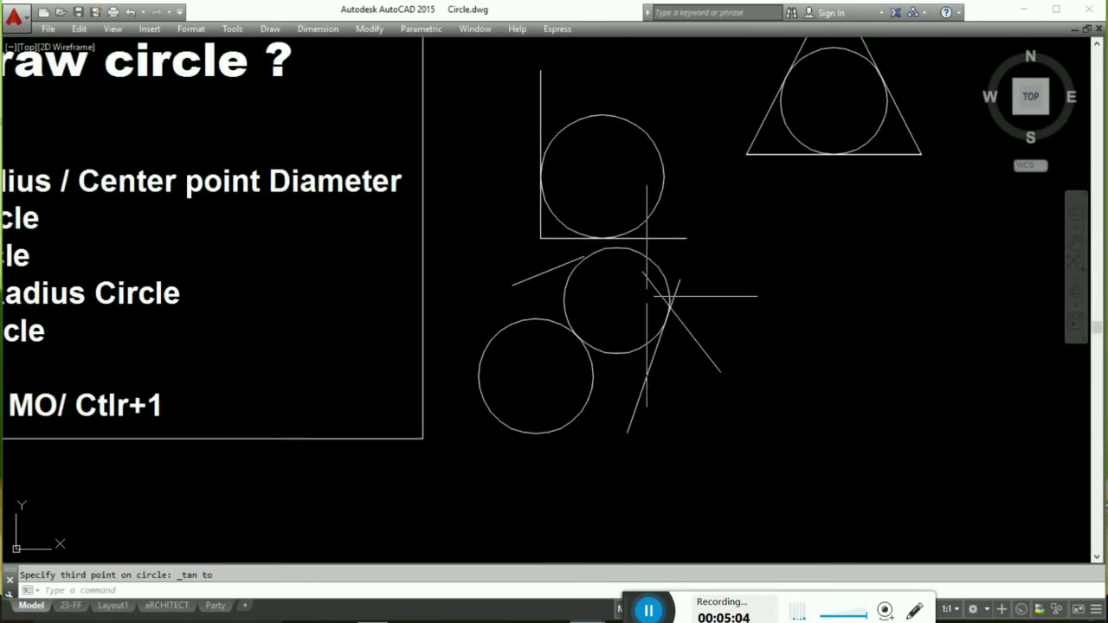
{"action": "scroll", "coordinate": [715, 231], "scroll_direction": "down", "scroll_amount": 2}
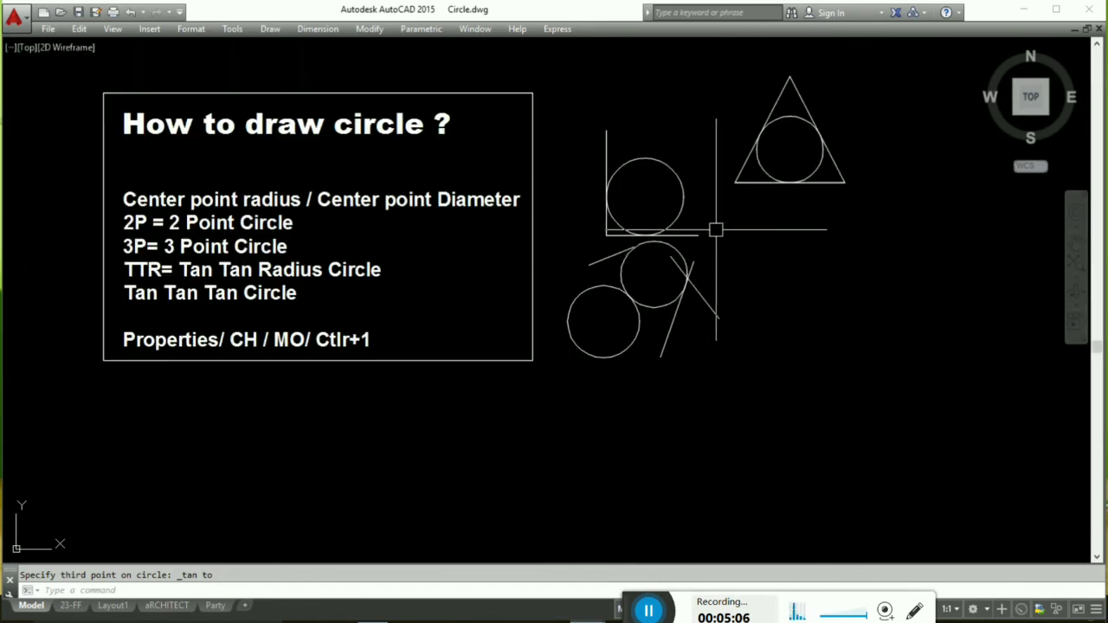
{"action": "scroll", "coordinate": [208, 340], "scroll_direction": "up", "scroll_amount": 2}
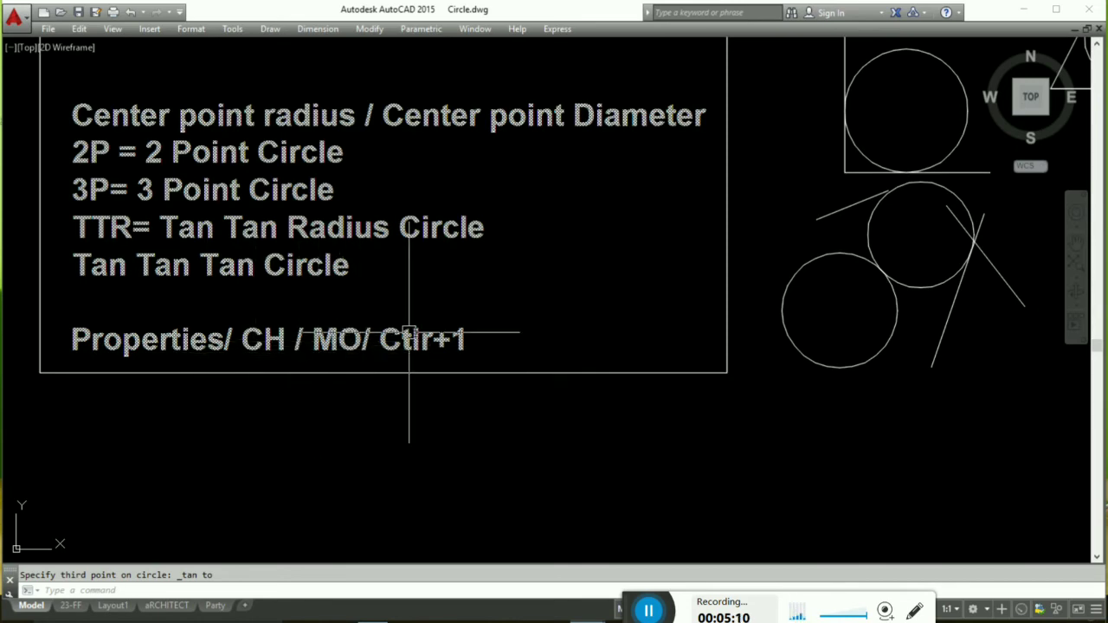
{"action": "mouse_move", "coordinate": [586, 289]}
{"action": "middle_mouse_down"}
{"action": "mouse_move", "coordinate": [417, 353]}
{"action": "mouse_move", "coordinate": [699, 247]}
{"action": "middle_mouse_up"}
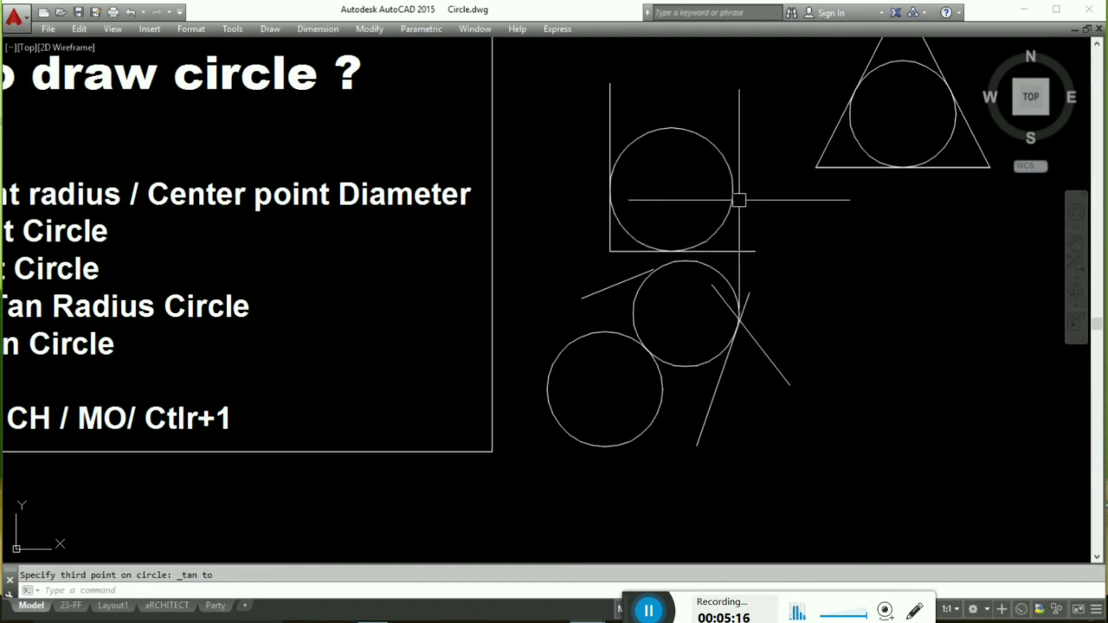
Show the L-corner circle in the Properties palette: radius 25.00, diameter 50.00
{"action": "key", "text": "ctrl+1"}
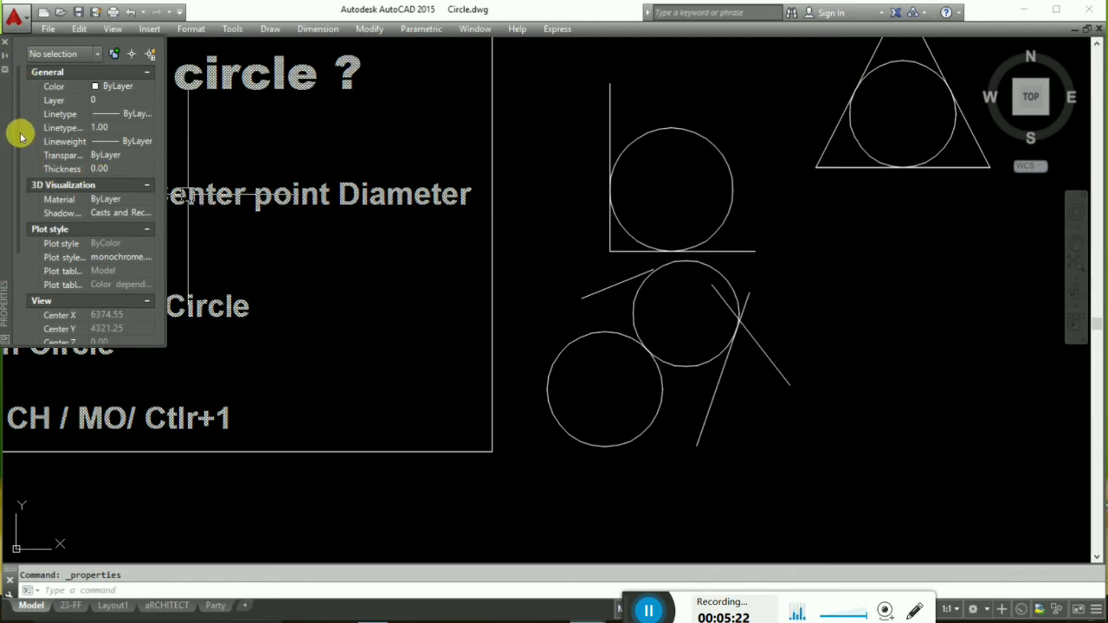
{"action": "mouse_move", "coordinate": [18, 136]}
{"action": "left_mouse_down"}
{"action": "mouse_move", "coordinate": [21, 242]}
{"action": "mouse_move", "coordinate": [24, 104]}
{"action": "left_mouse_up"}
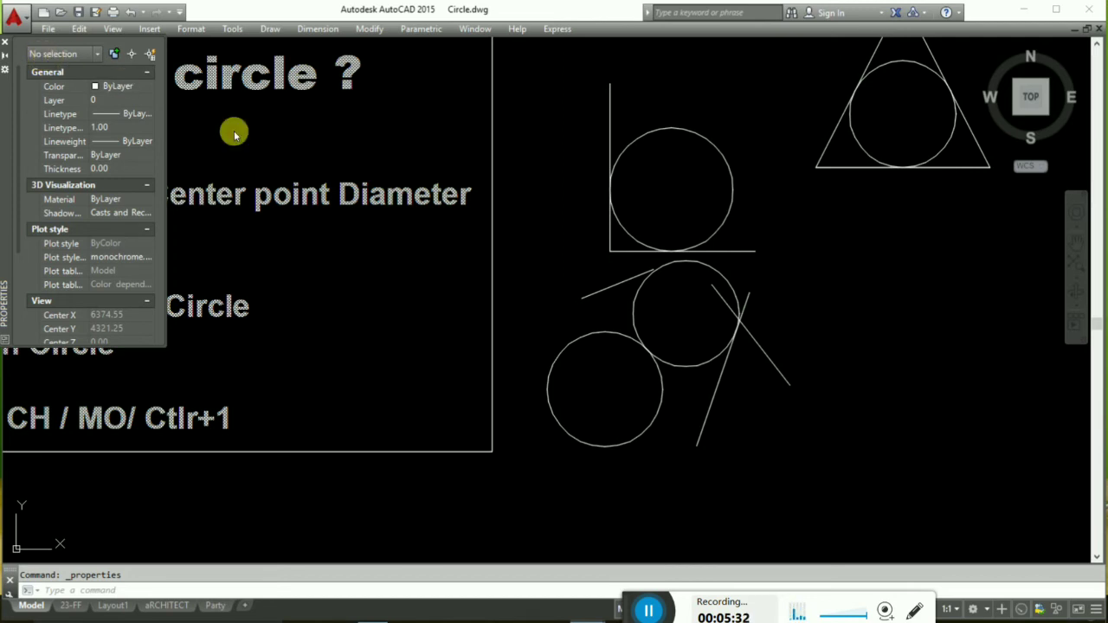
{"action": "left_click", "coordinate": [640, 136]}
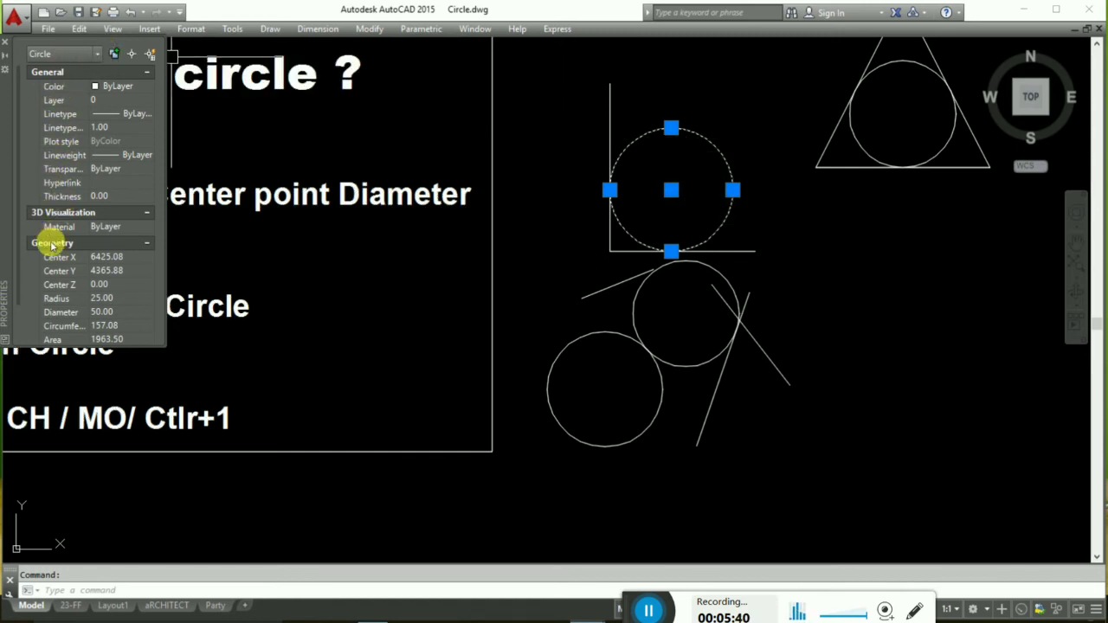
Change the L-corner circle's radius to 20 in Properties, giving diameter 40
{"action": "left_click_drag", "start_coordinate": [20, 217], "coordinate": [26, 284]}
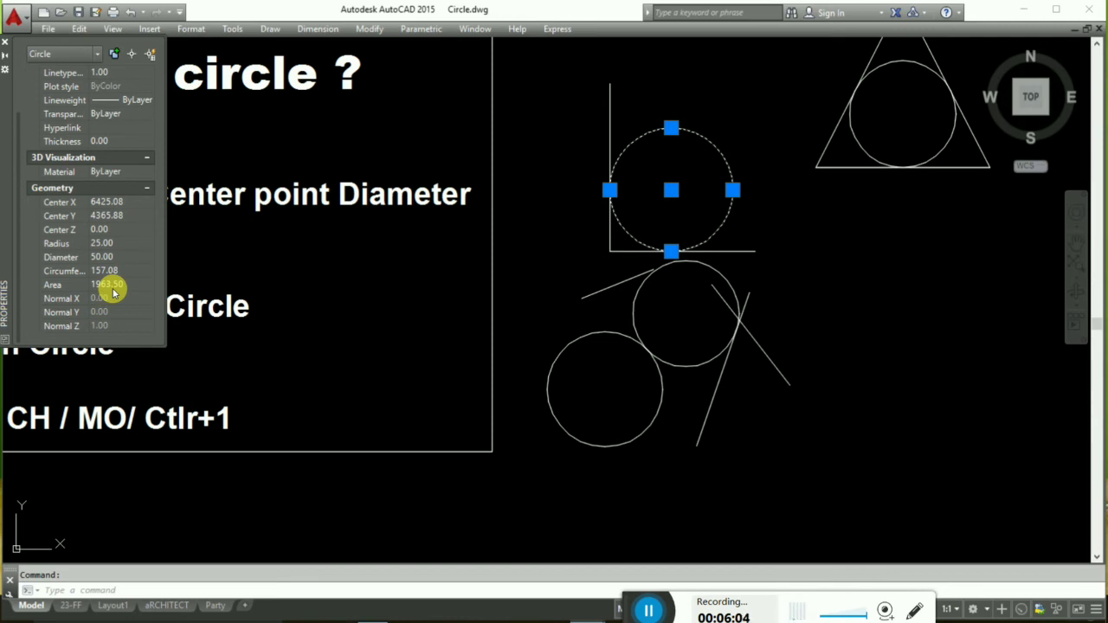
{"action": "left_click", "coordinate": [121, 245]}
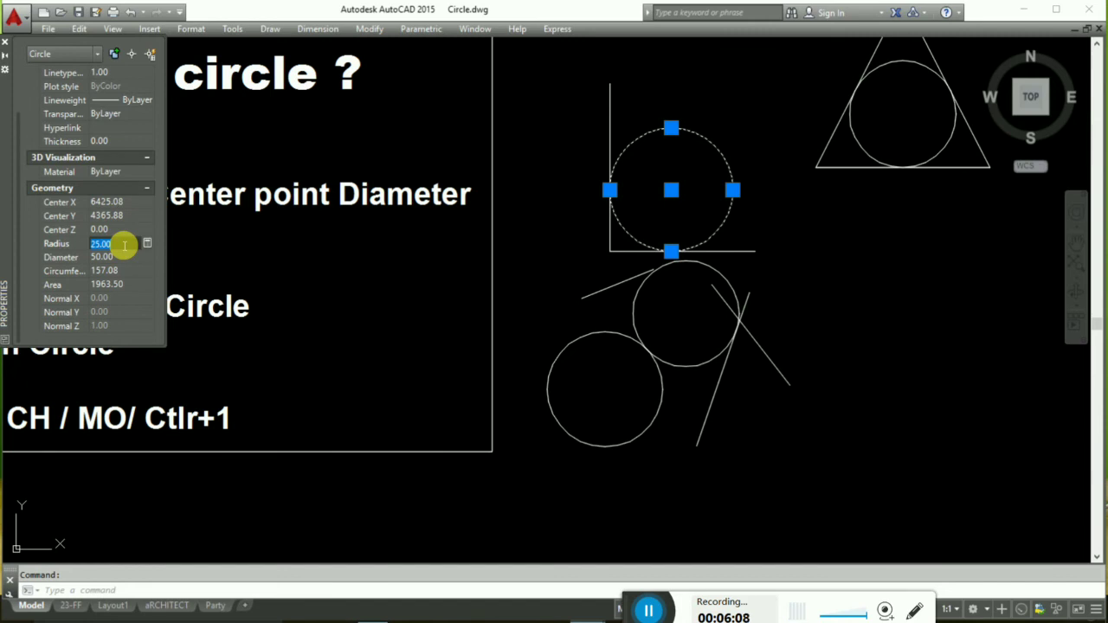
{"action": "type", "text": "20"}
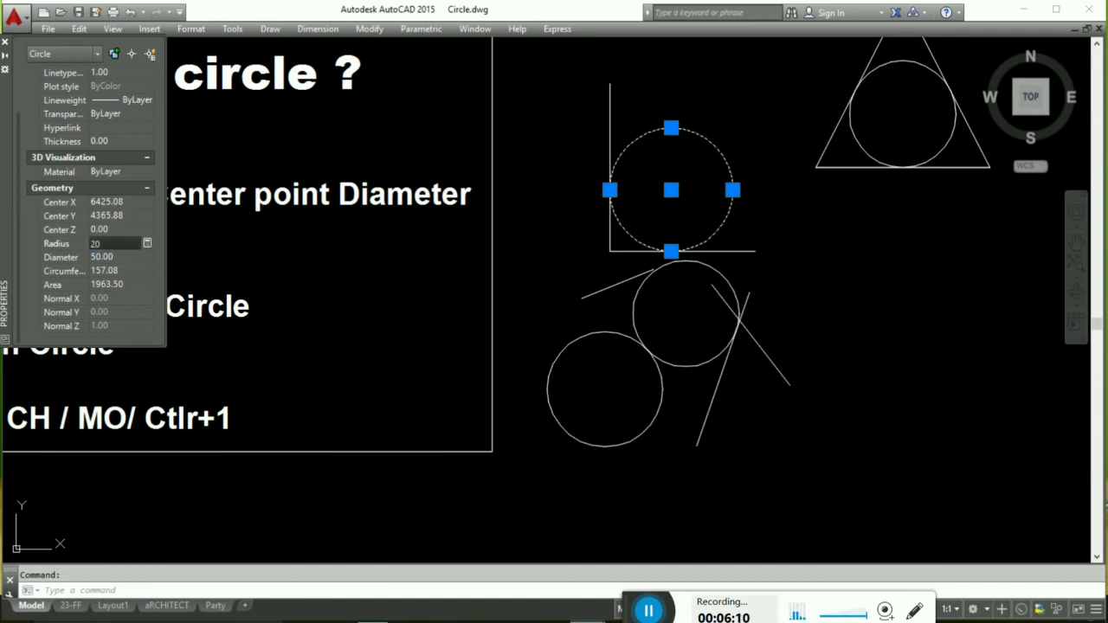
{"action": "key", "text": "Return"}
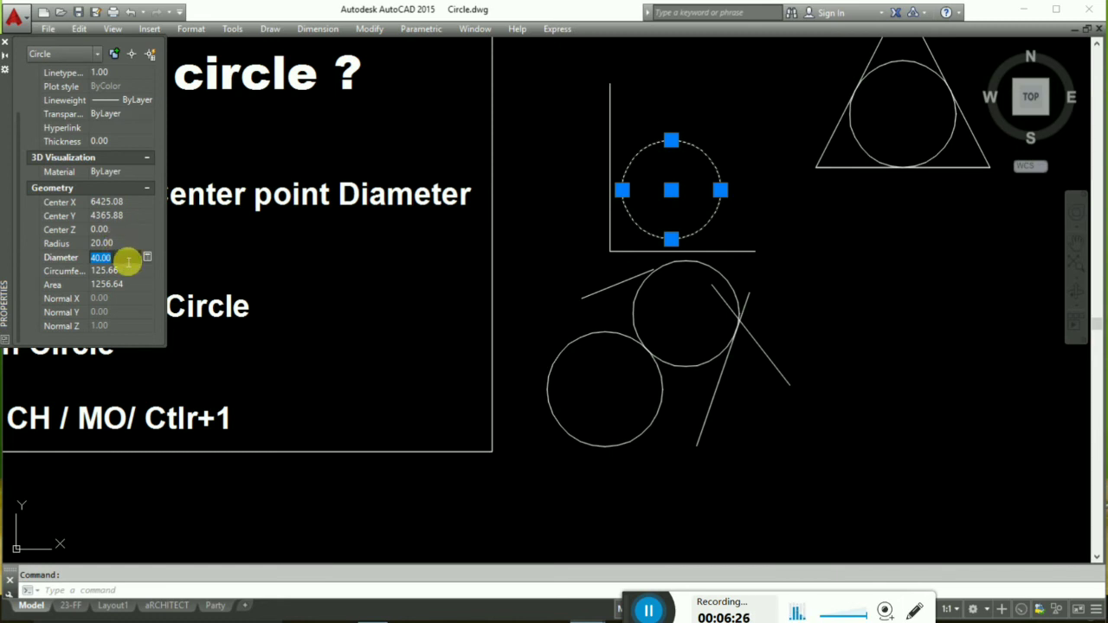
Set the corner circle's diameter to 50, then its circumference to 200
{"action": "type", "text": "50"}
{"action": "key", "text": "Tab"}
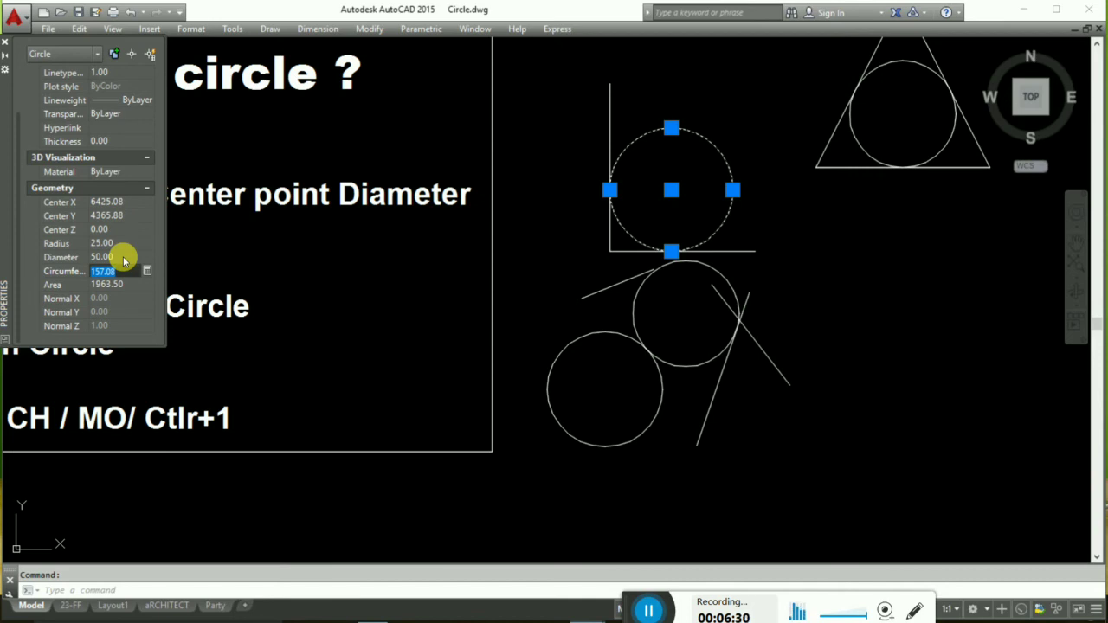
{"action": "type", "text": "200"}
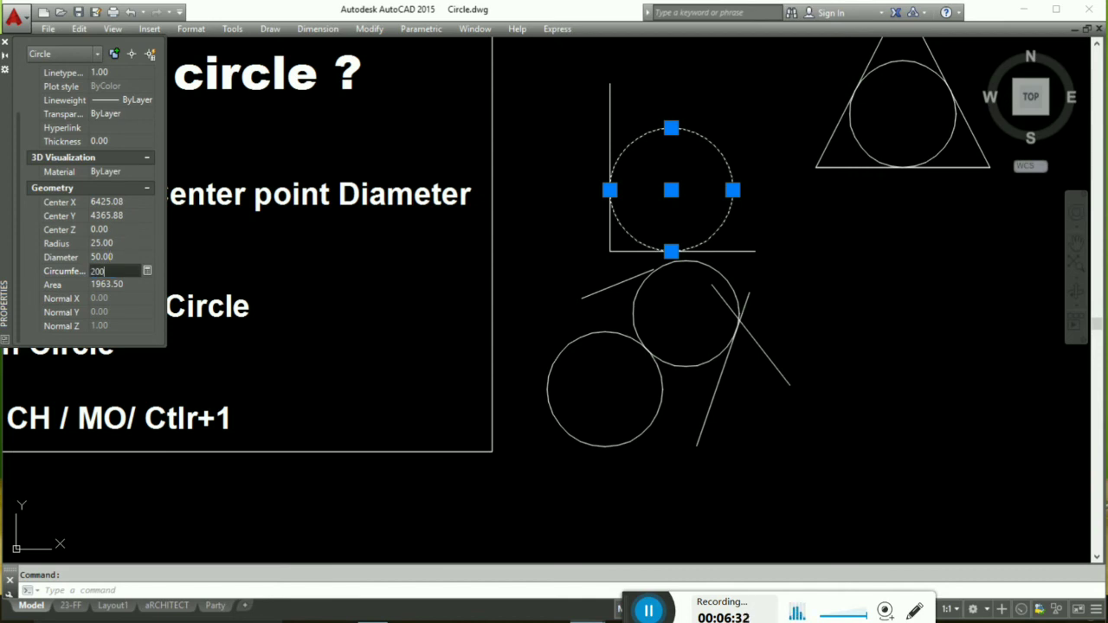
{"action": "key", "text": "Tab"}
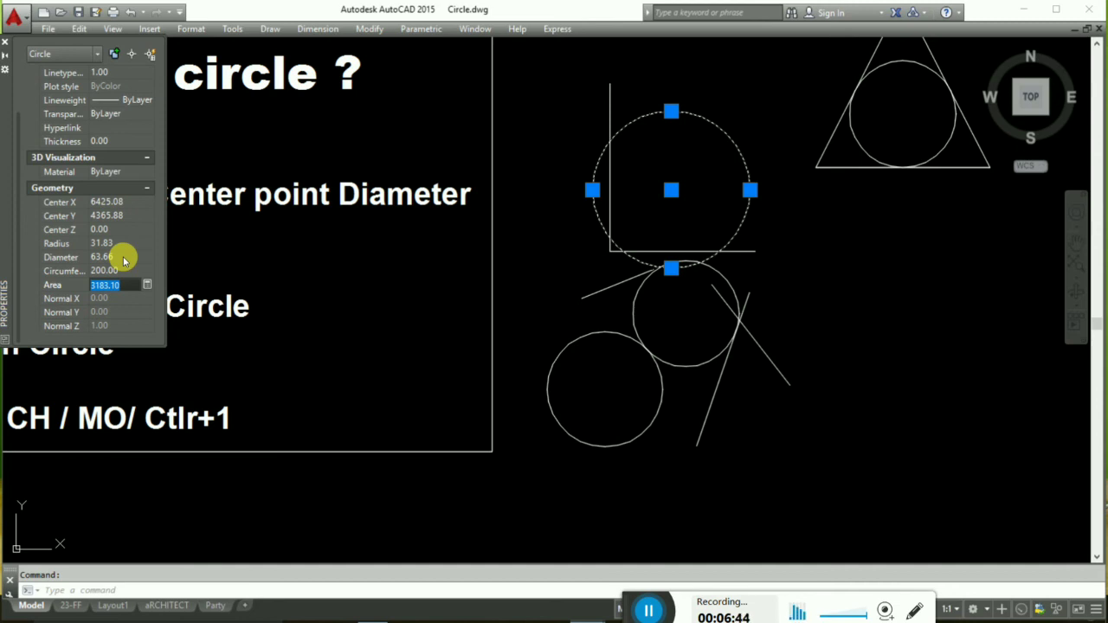
Enter an area of 3000 for the corner circle, giving radius 30.90
{"action": "type", "text": "300"}
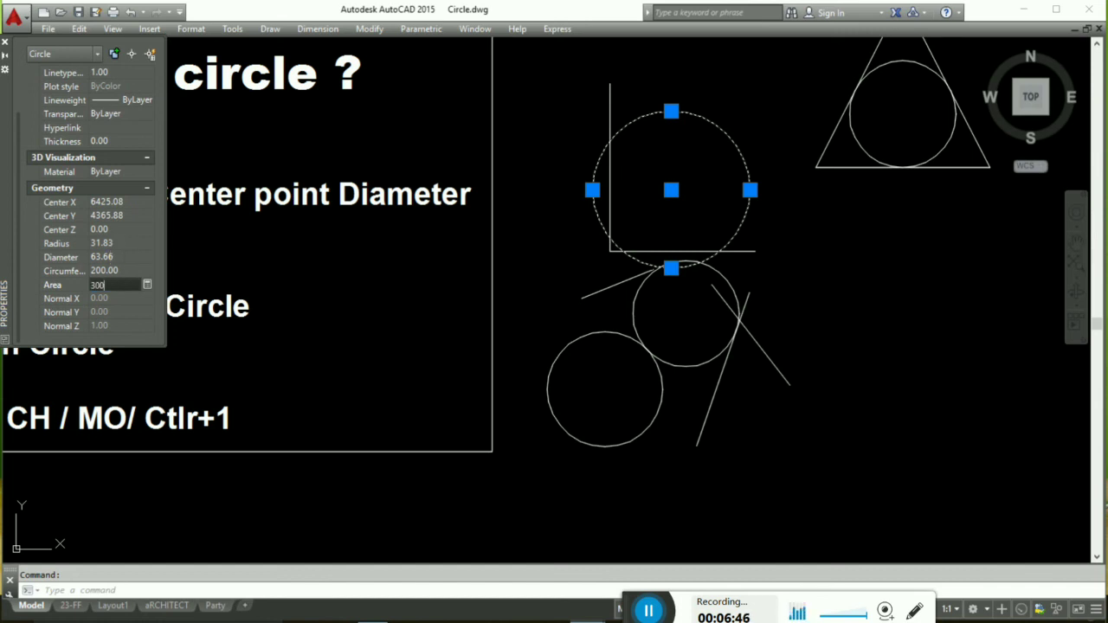
{"action": "type", "text": "0"}
{"action": "key", "text": "Return"}
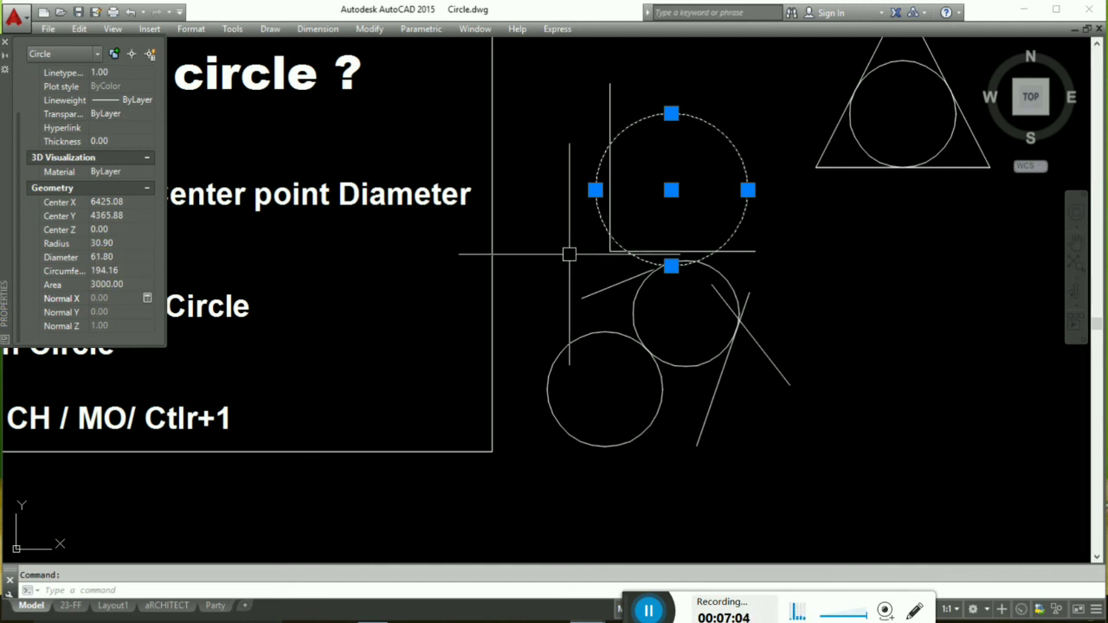
{"action": "middle_click_drag", "start_coordinate": [569, 252], "coordinate": [492, 279]}
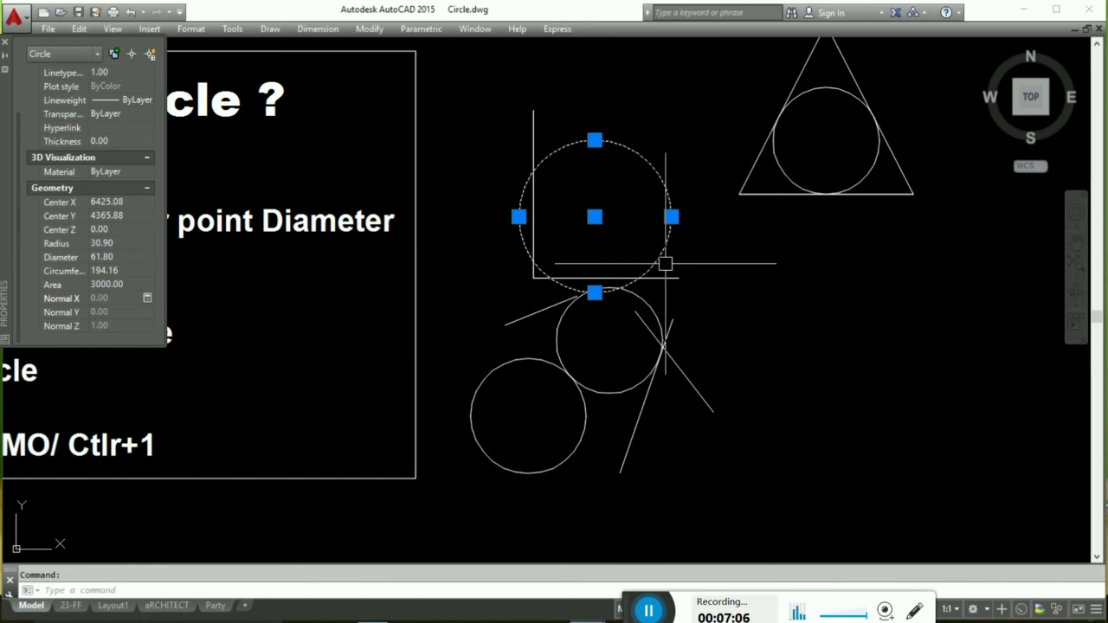